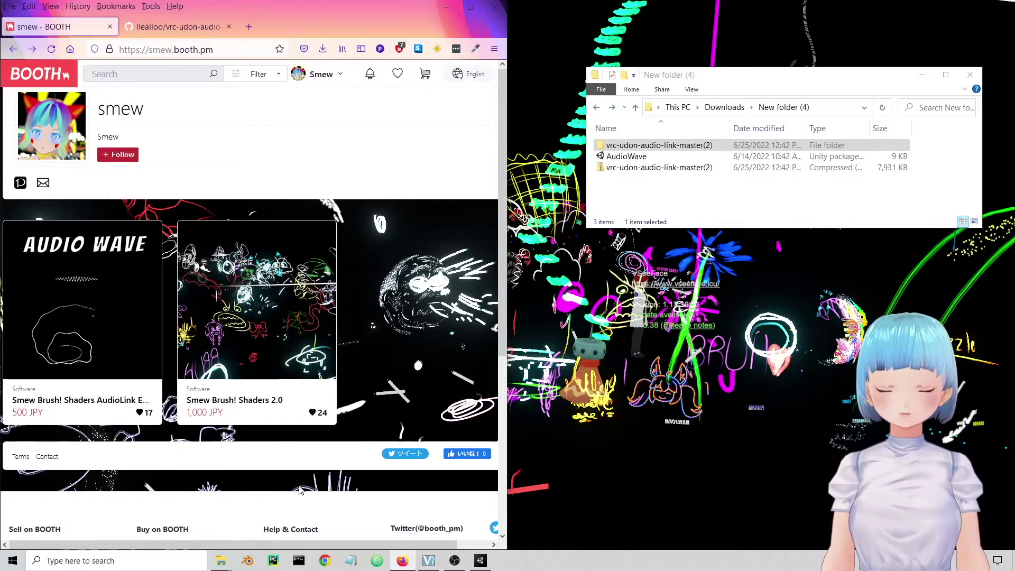
- Read the Smew Brush! AudioLink Edition (Audio Wave) BOOTH listing, then visit its vrc-udon-audio-link link
left_click(80, 270)
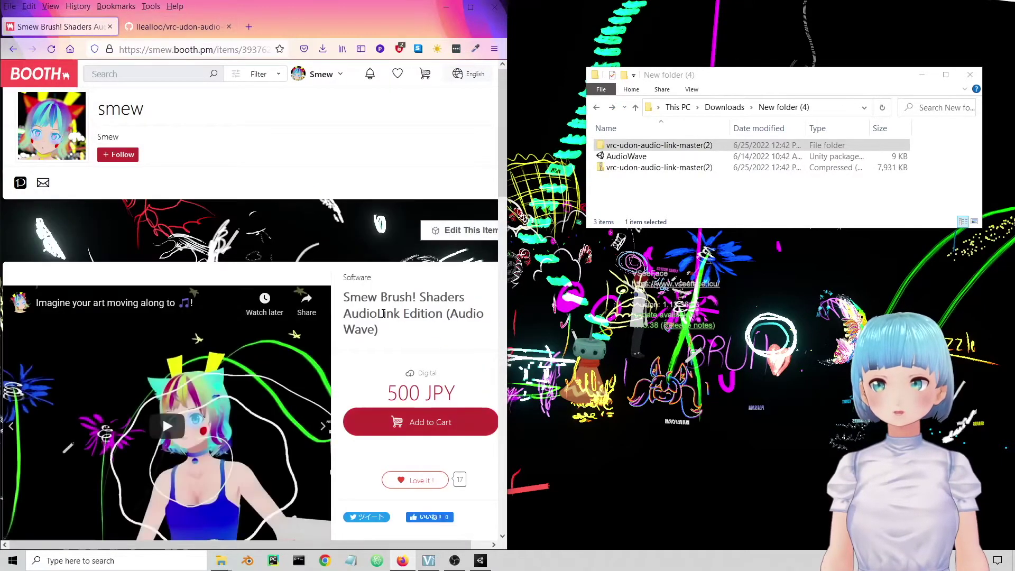
scroll(321, 312, "down", 3)
scroll(193, 257, "down", 3)
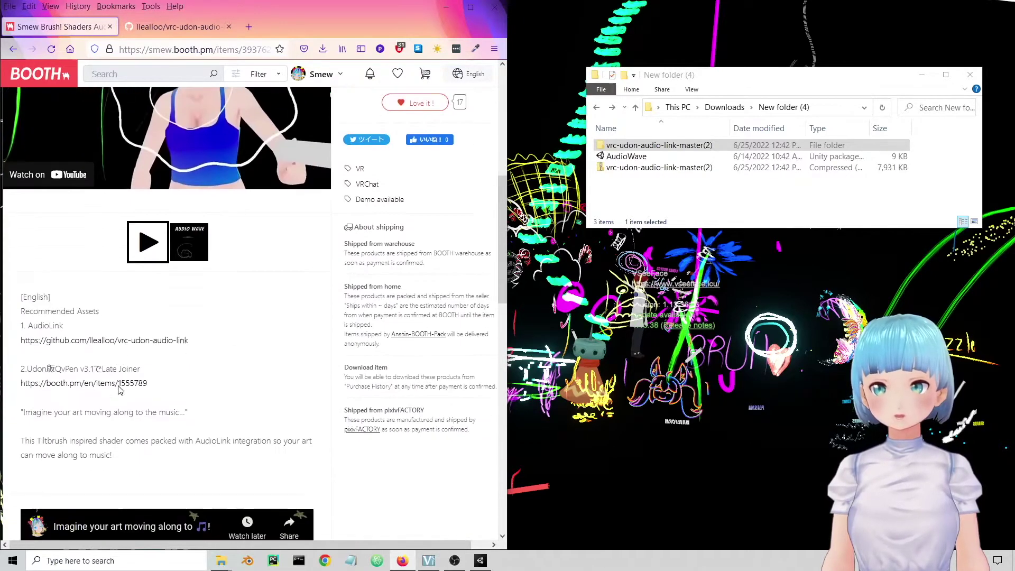
left_click(163, 32)
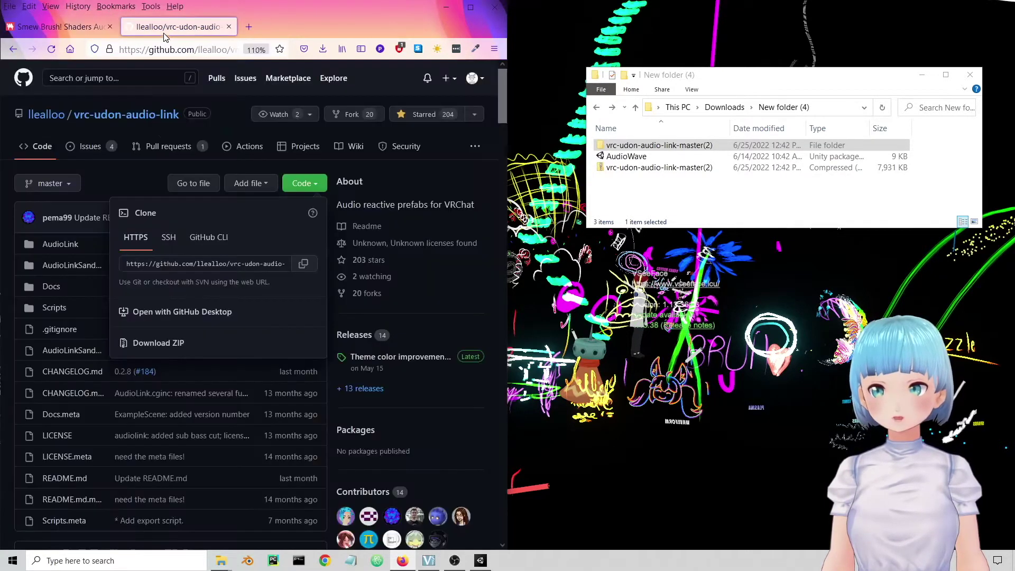
- Review the vrc-udon-audio-link file list and README, then return to the Unity World Tutorial project
left_click(144, 176)
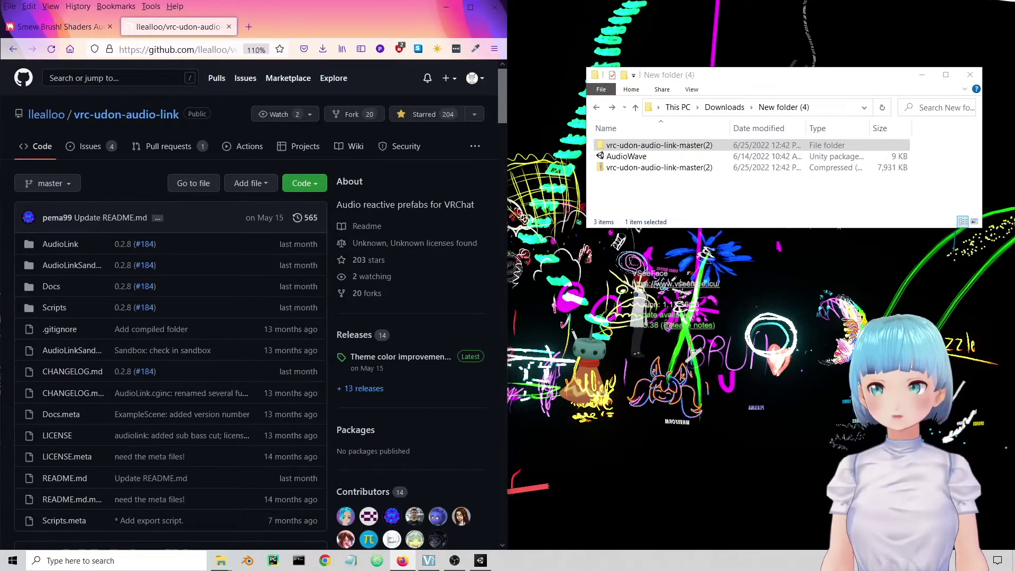
scroll(192, 335, "down", 6)
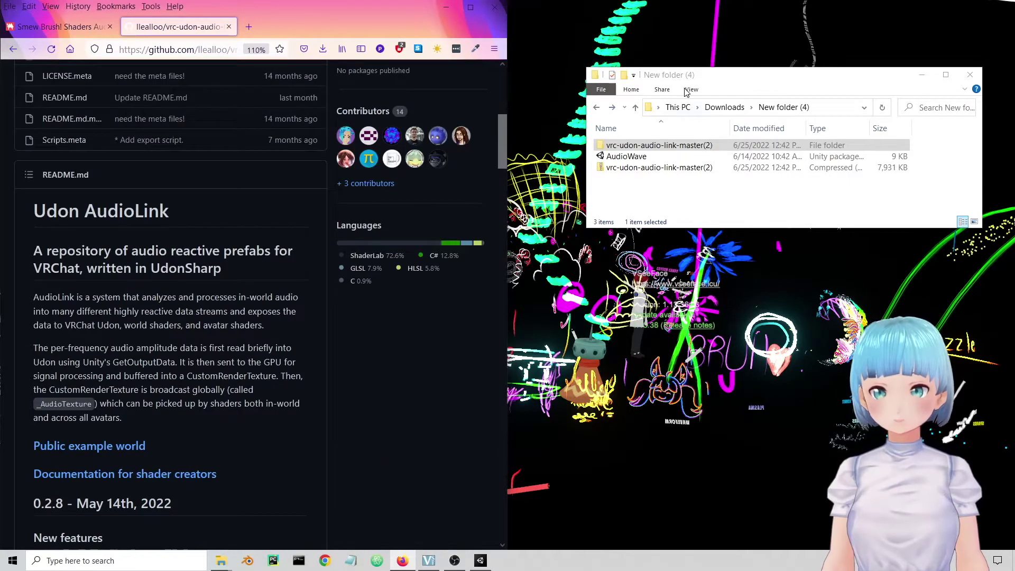
left_click(687, 146)
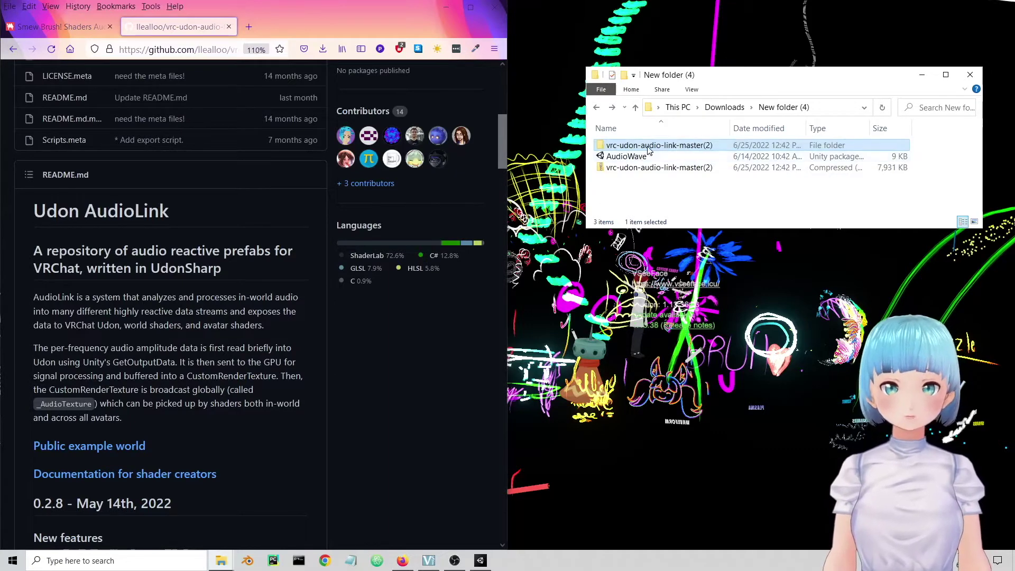
left_click(480, 560)
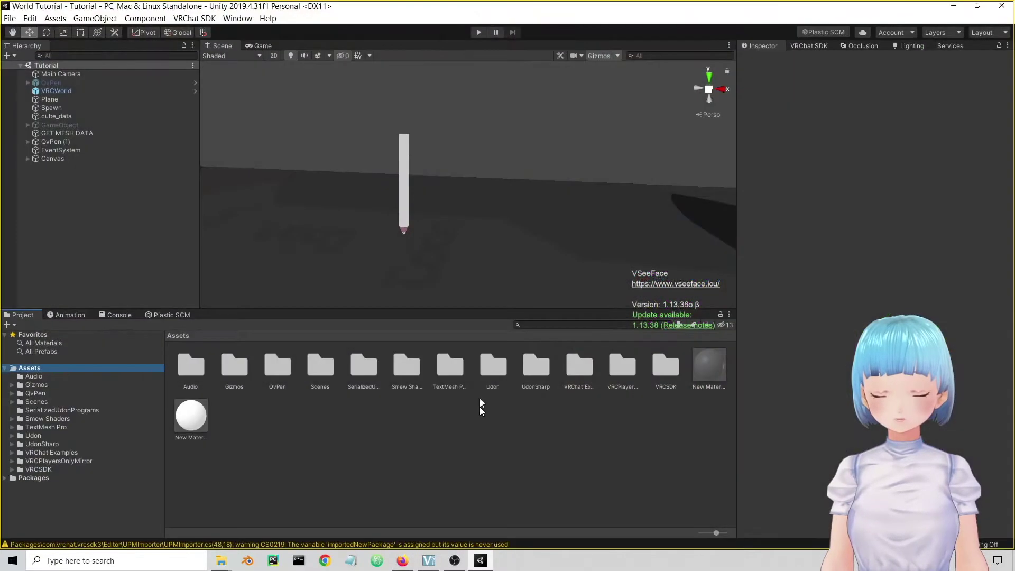
- Drag vrc-udon-audio-link-master from Explorer into Unity's Assets and let UdonSharp compile its 43 scripts
left_click(222, 560)
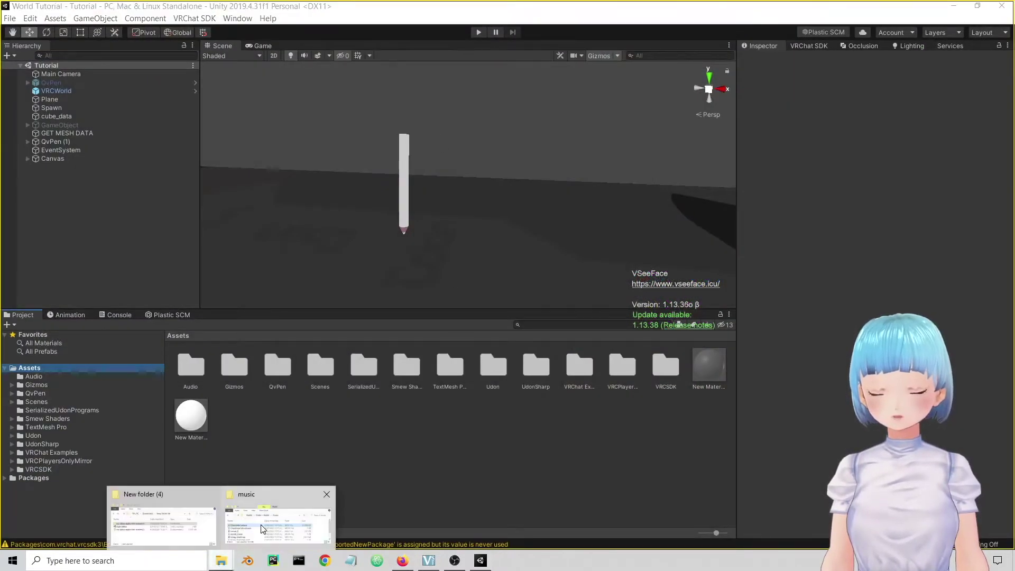
left_click(163, 523)
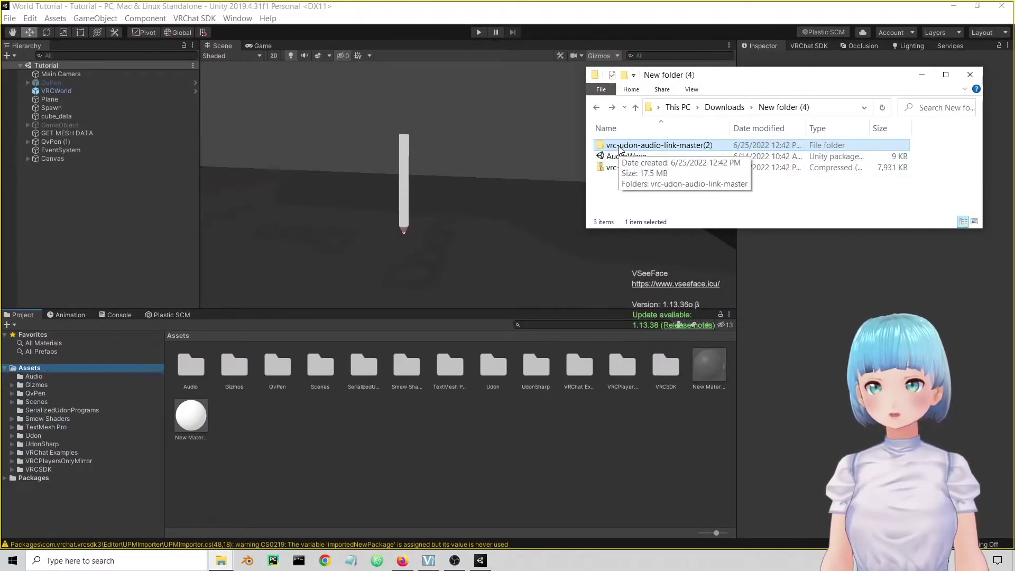
double_click(674, 146)
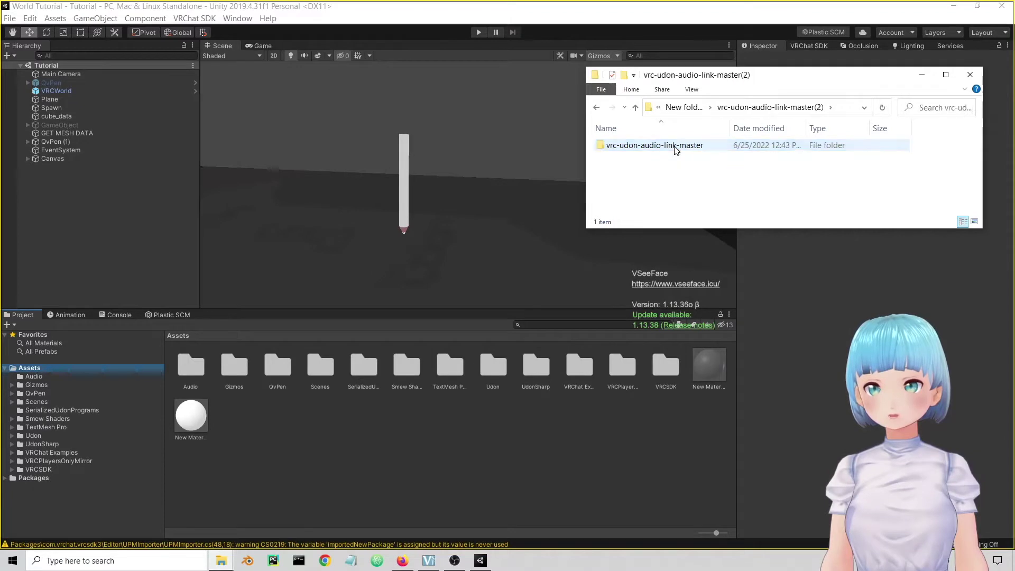
left_click_drag(675, 151, 87, 376)
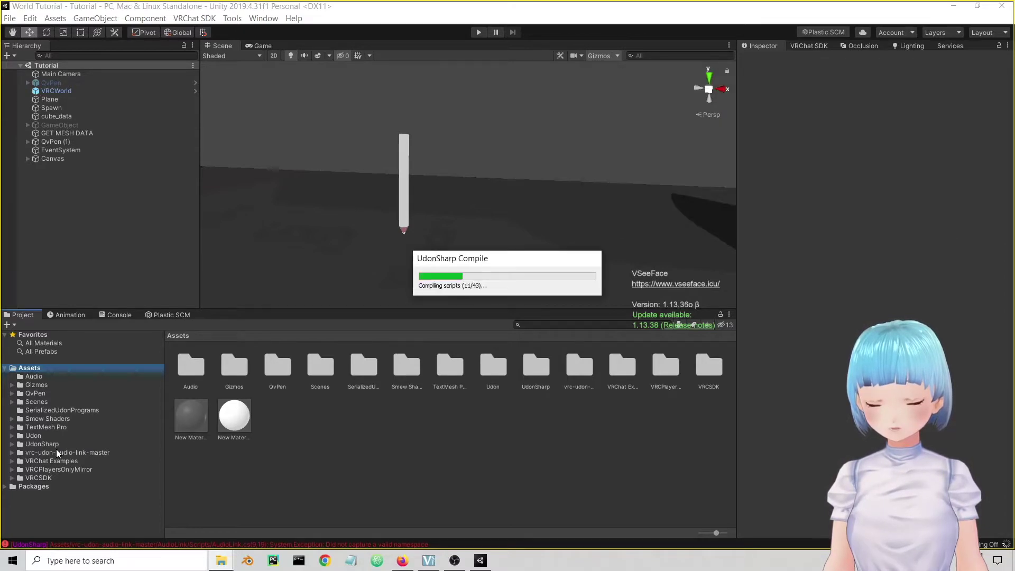
key("alt+Tab")
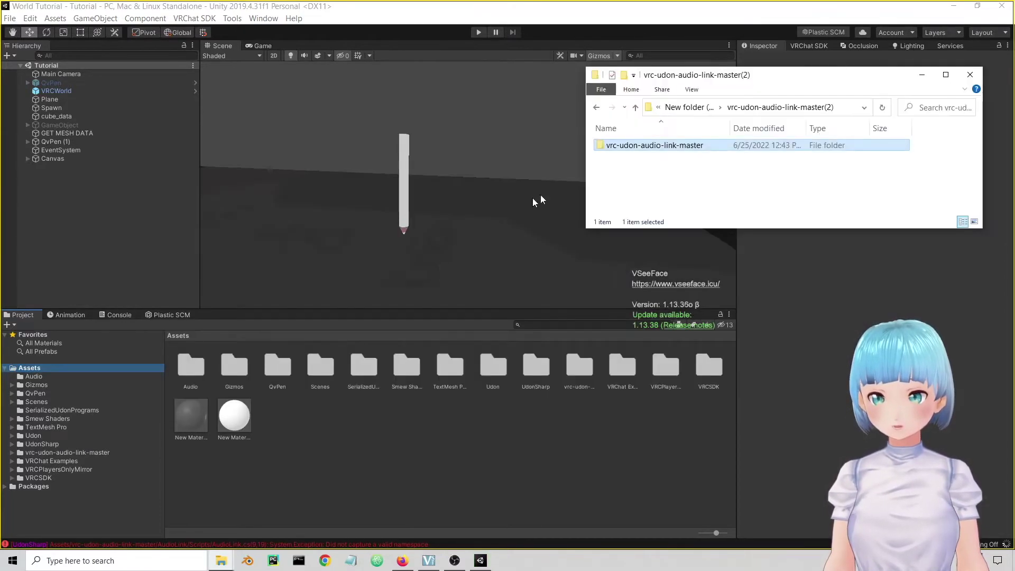
left_click(629, 157)
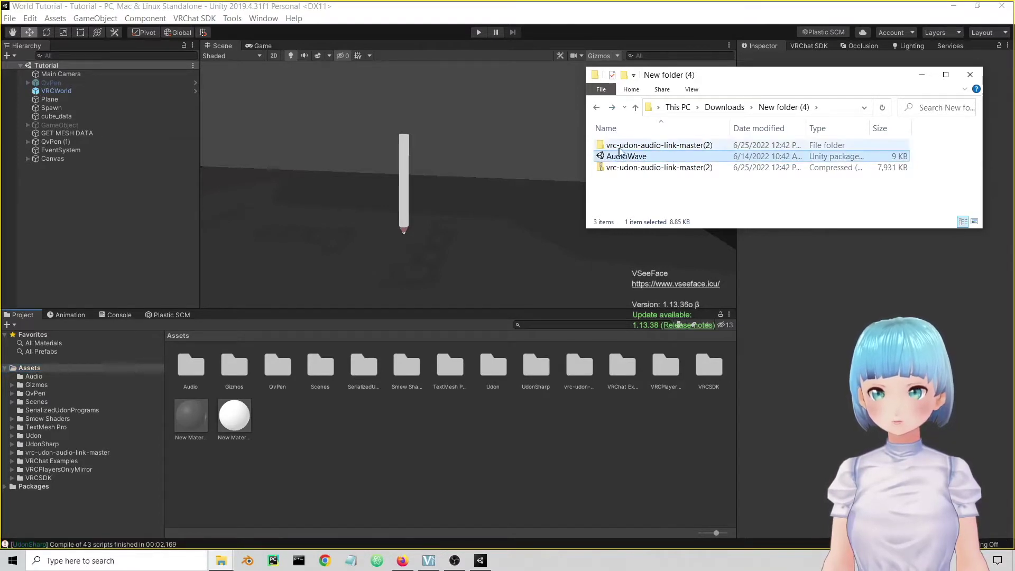
- Import AudioWave.unitypackage into Assets, adding the Audio Wave shader, material and waveform texture
left_click_drag(611, 163, 143, 372)
key("alt+Tab")
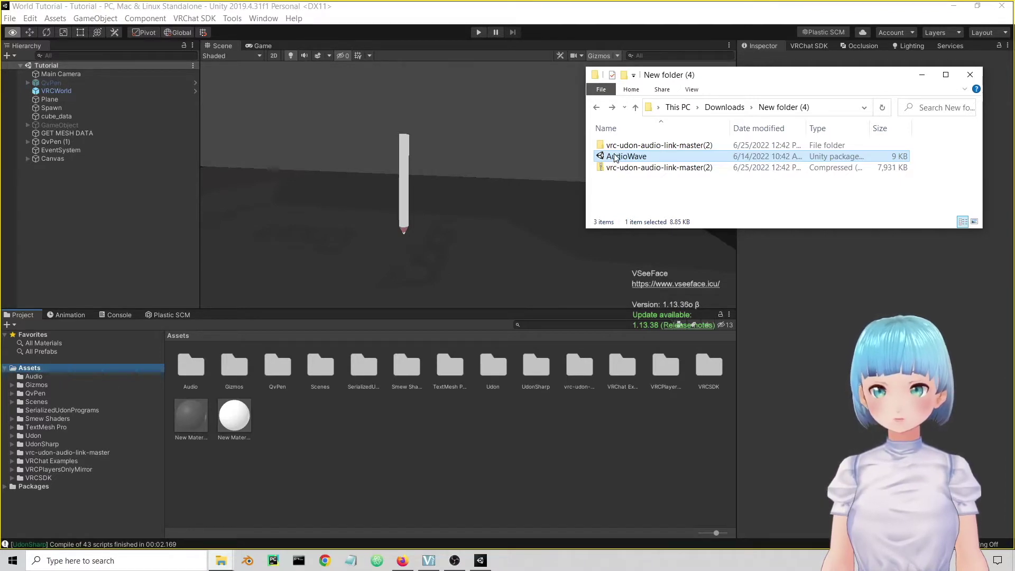
left_click_drag(465, 187, 87, 373)
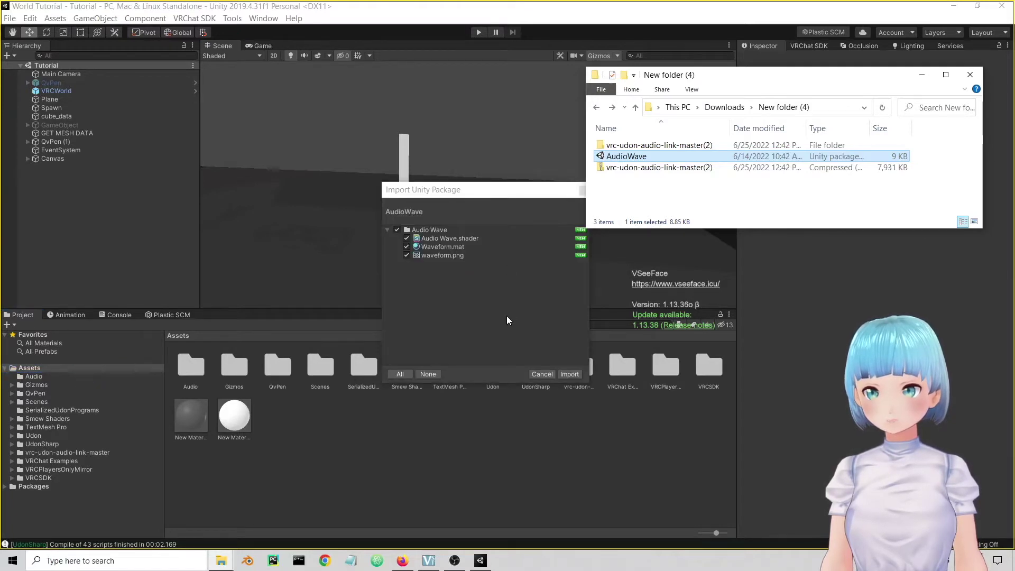
left_click(570, 374)
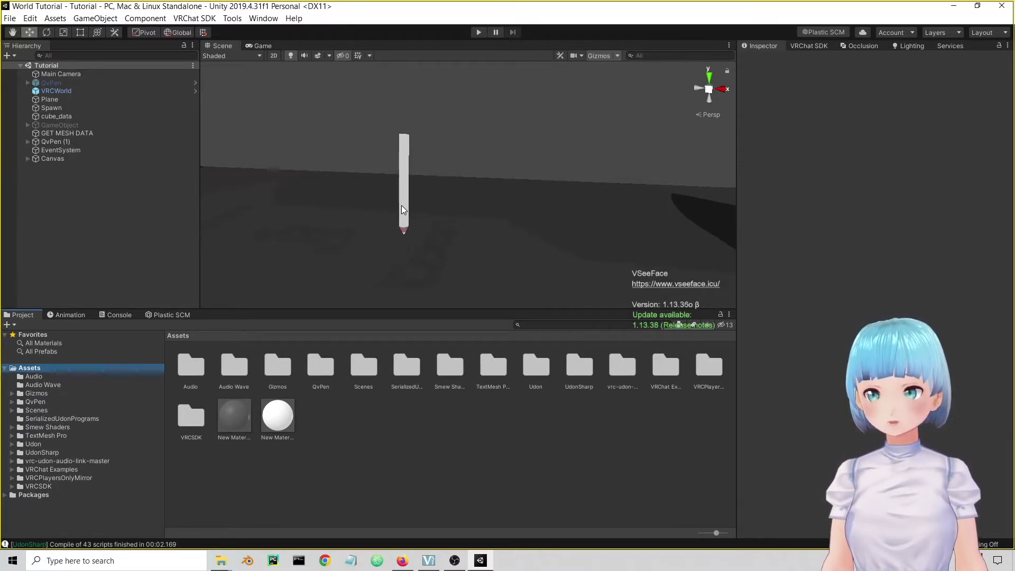
- Inspect the Waveform material's Audio Wave shader, then view vrc-udon-audio-link-master's AudioLink, Docs and Scripts
left_click(34, 389)
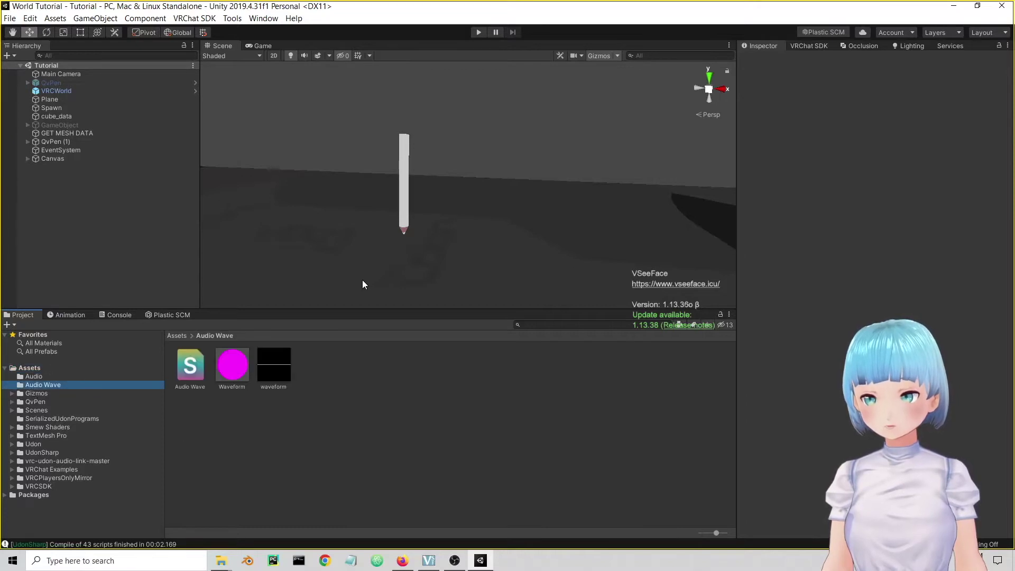
left_click(233, 374)
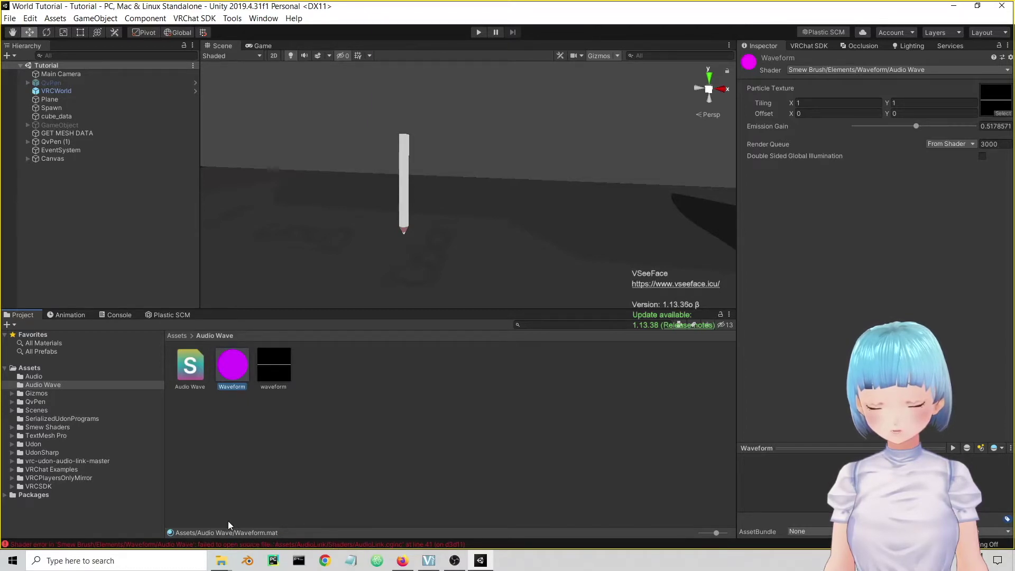
left_click(33, 462)
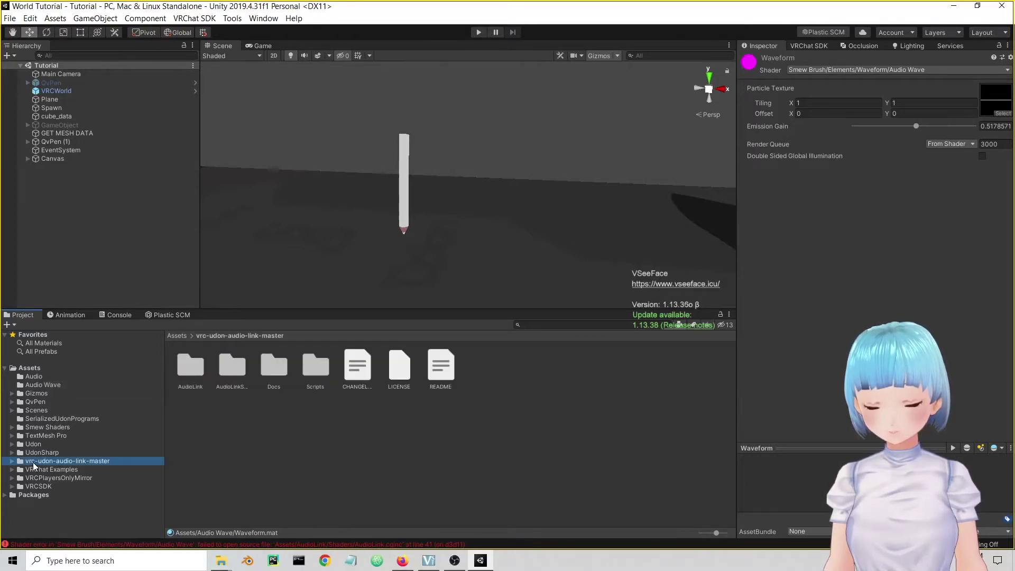
- Move the AudioLink folder to the top level of Assets and run a brief Play-mode test
double_click(183, 366)
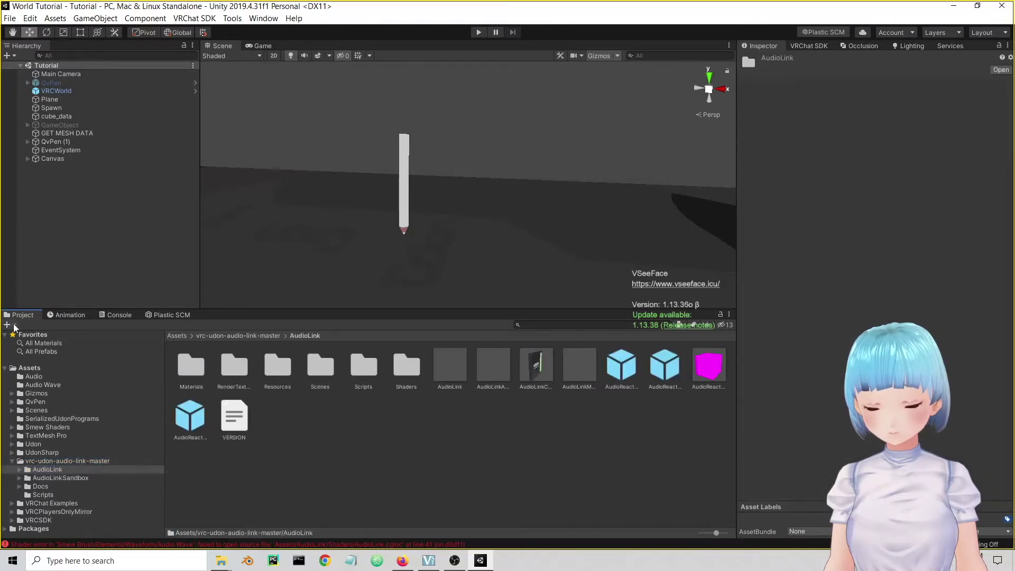
left_click(49, 461)
left_click(48, 470)
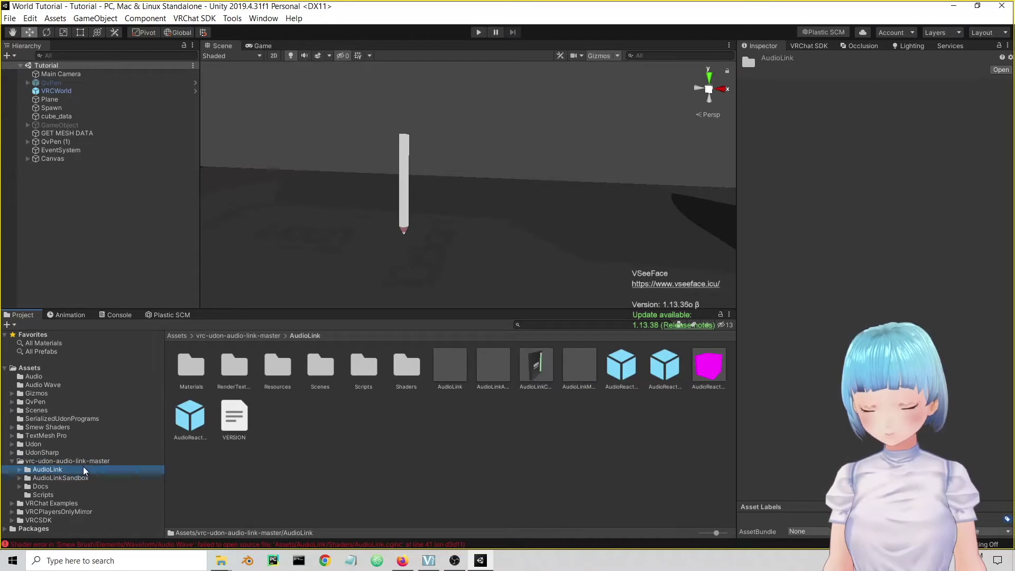
left_click_drag(46, 472, 50, 460)
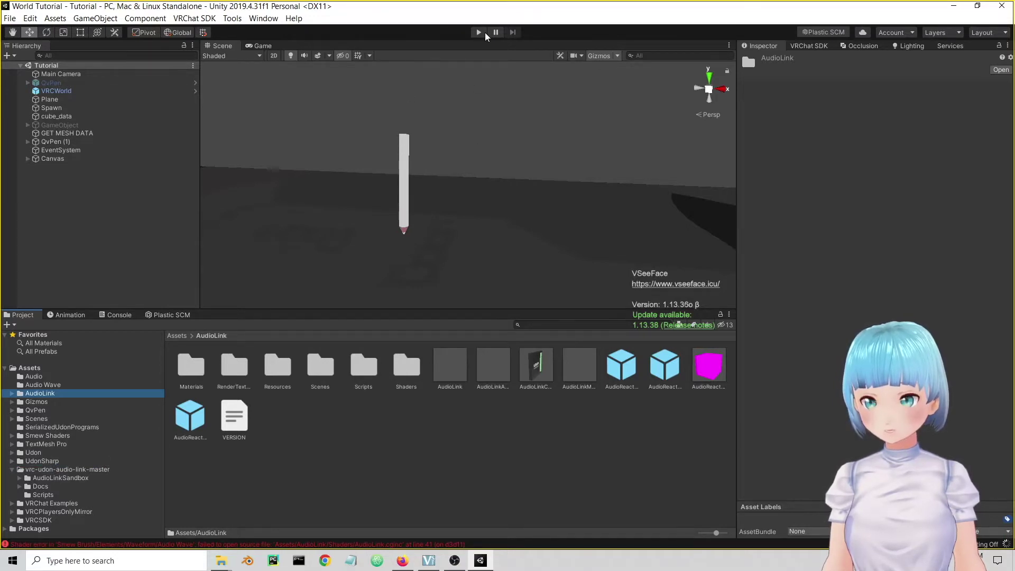
left_click(480, 32)
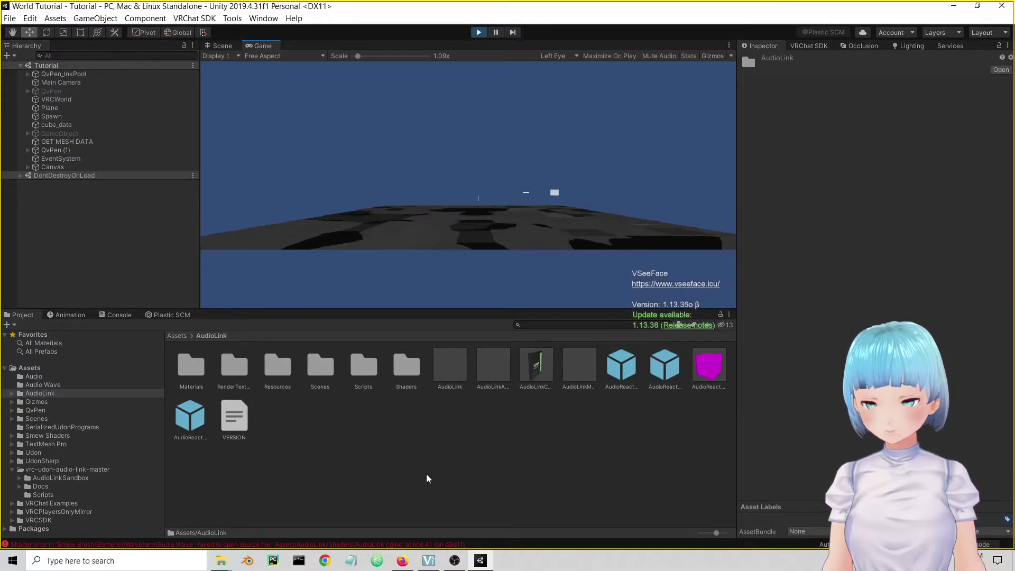
left_click(478, 33)
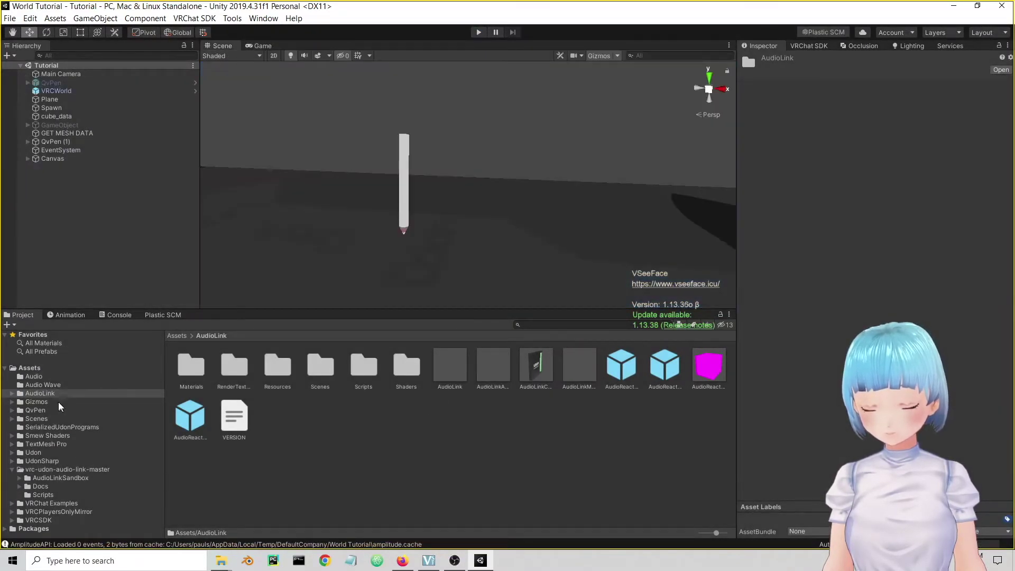
left_click(35, 395)
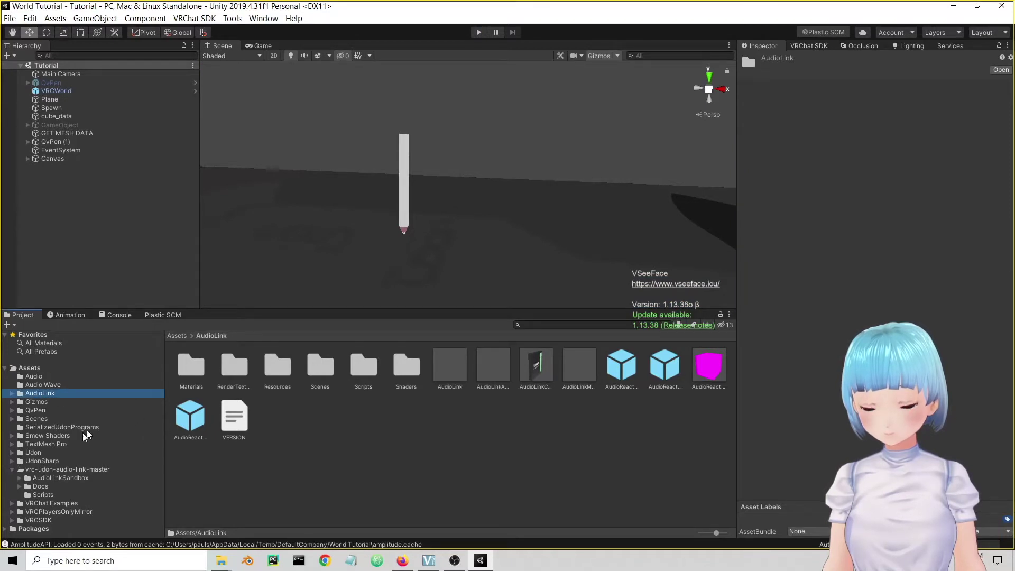
left_click(59, 461)
left_click(68, 470)
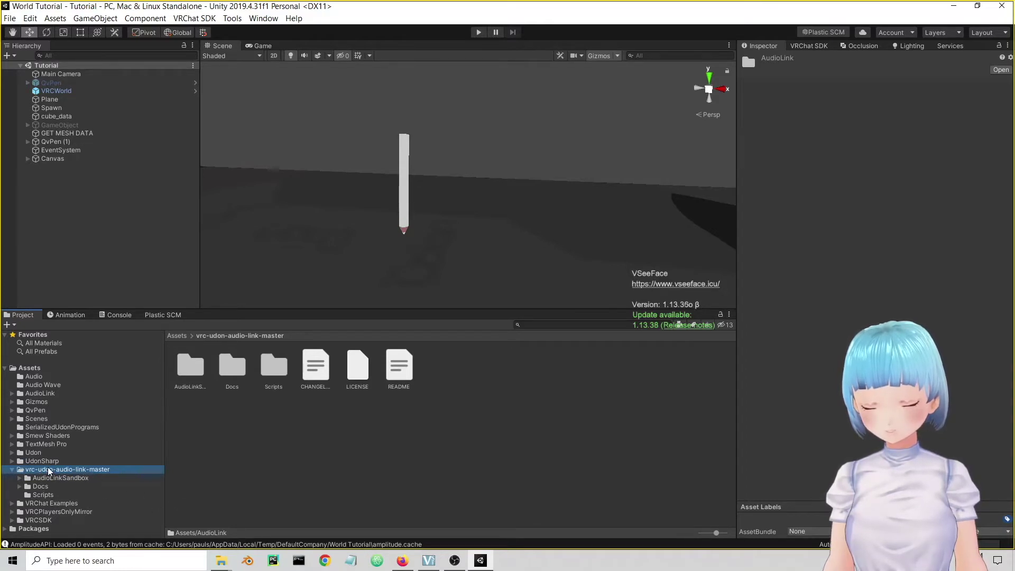
left_click(12, 470)
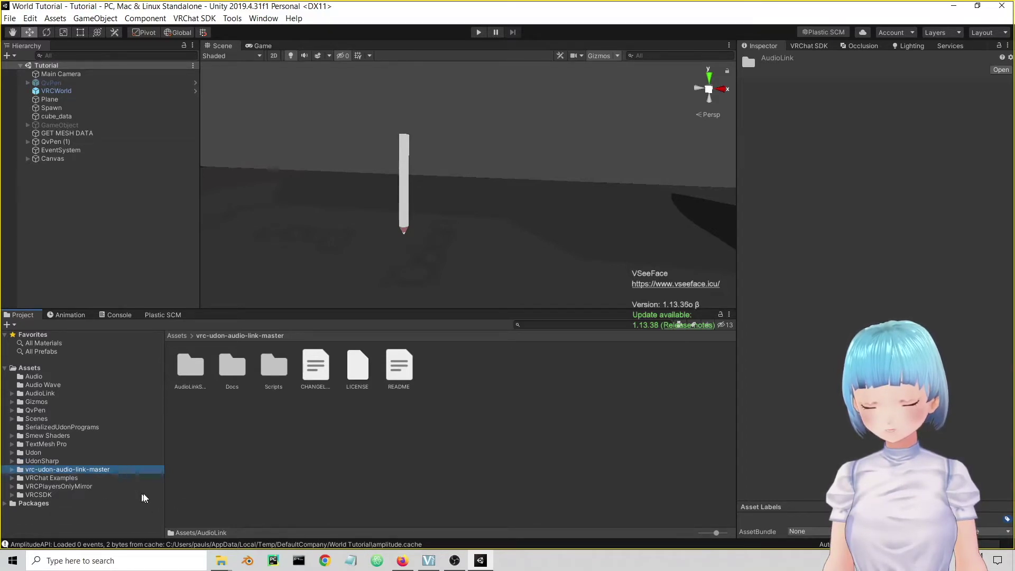
left_click(11, 470)
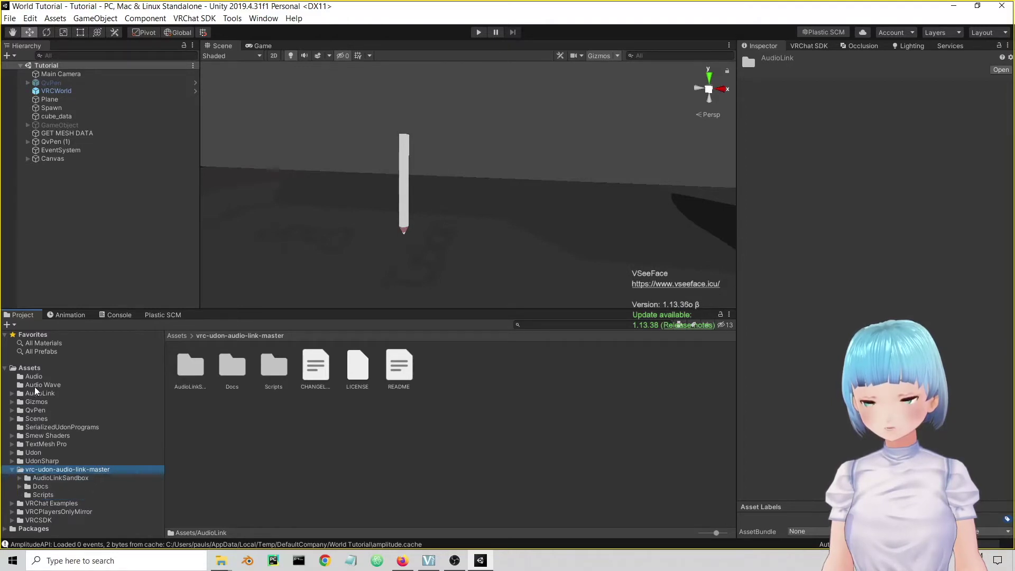
left_click_drag(31, 399, 42, 471)
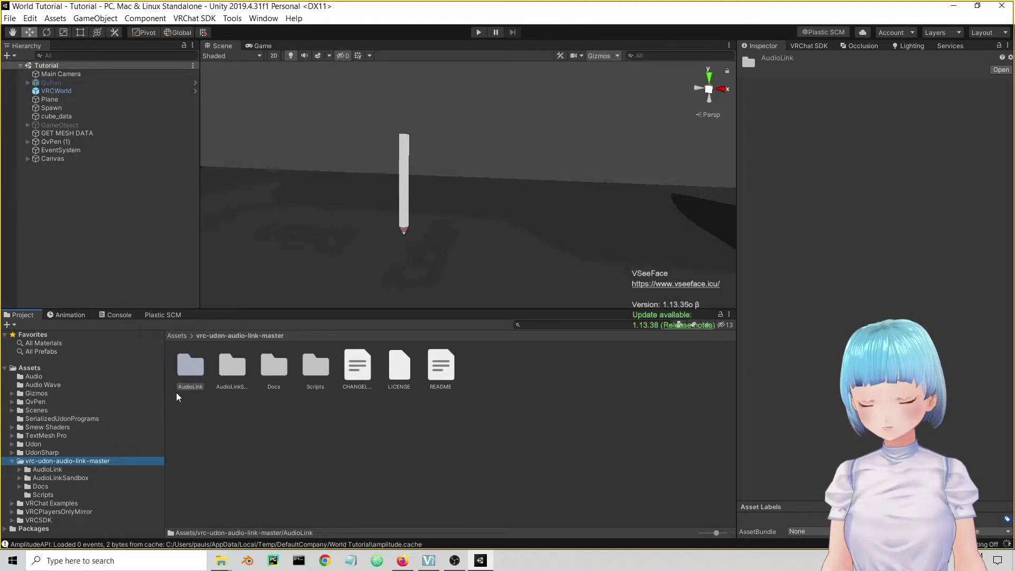
left_click(48, 470)
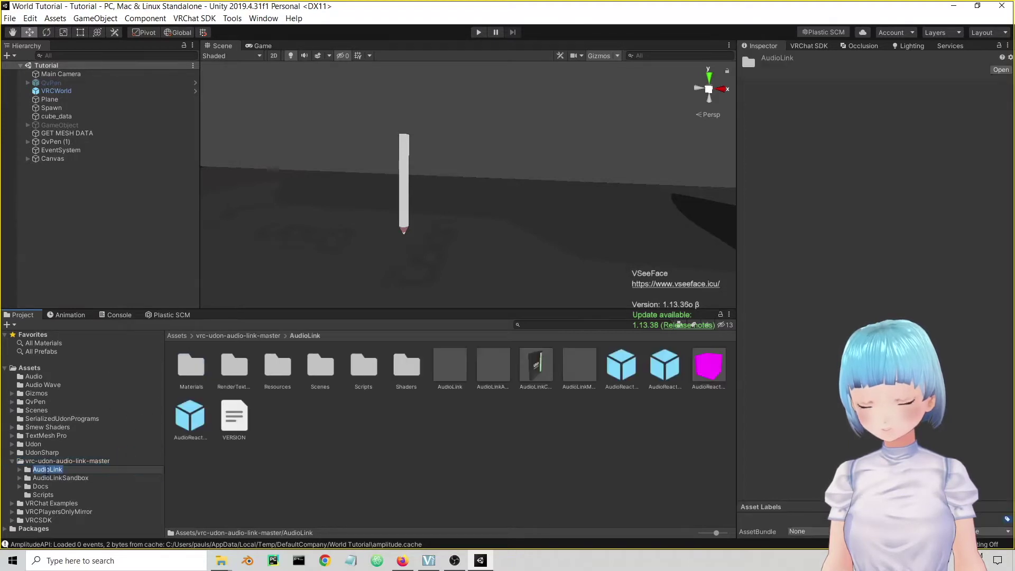
left_click(86, 496)
left_click_drag(51, 471, 52, 458)
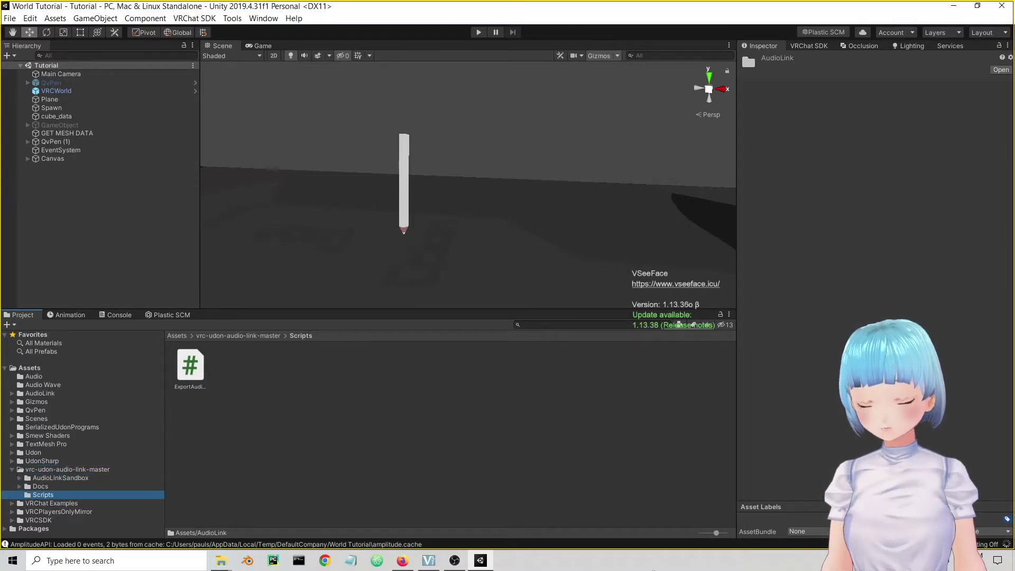
left_click(11, 470)
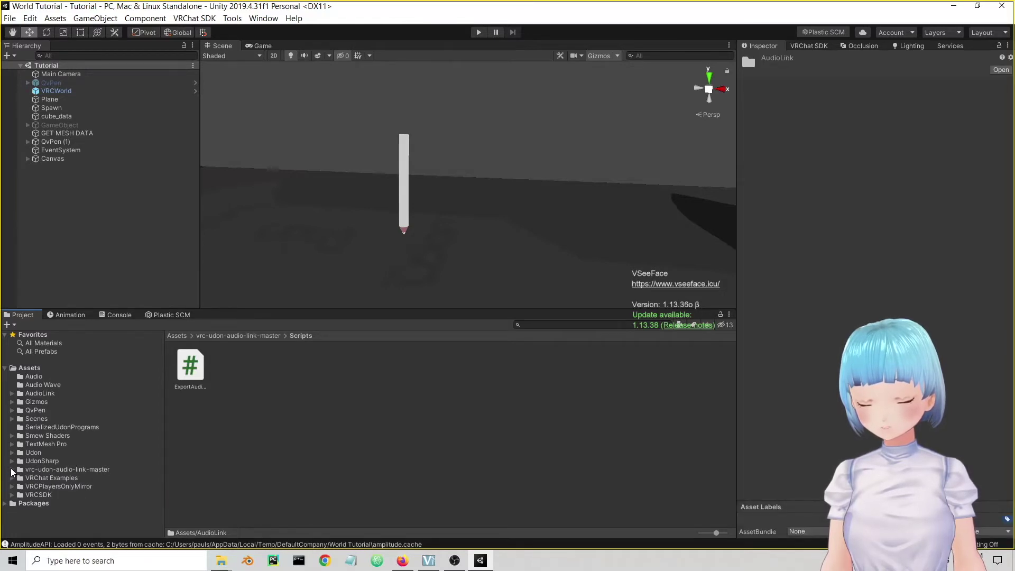
left_click(37, 393)
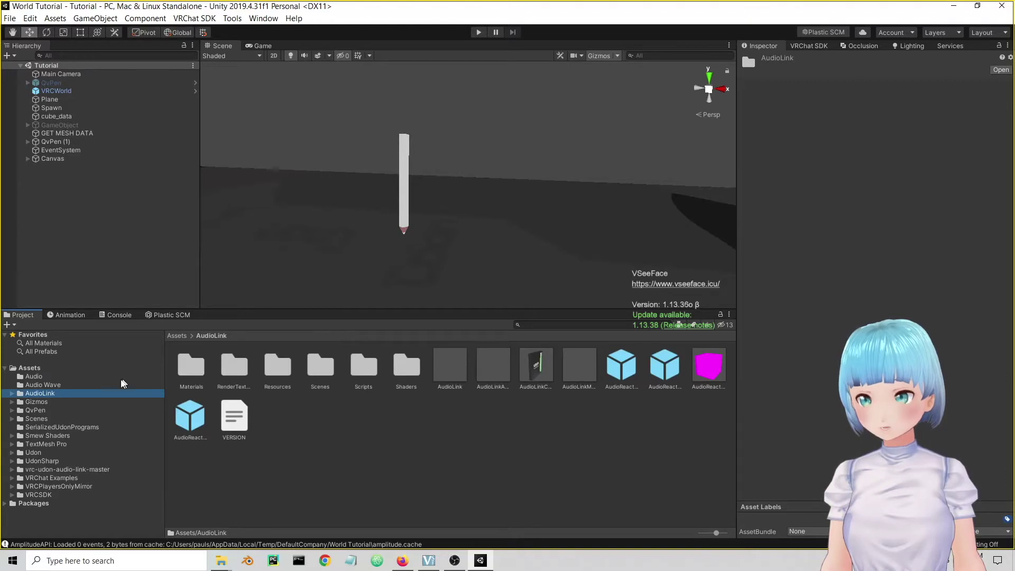
- Set PenManager's Pc Ink Material and Quest Ink Material to Waveform, replacing Streamers
left_click(403, 167)
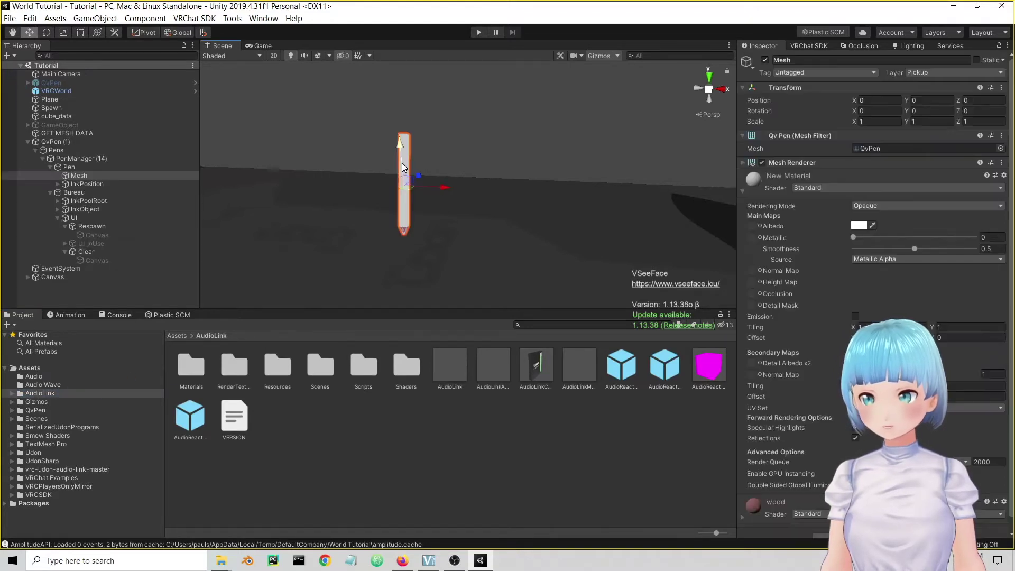
left_click(73, 158)
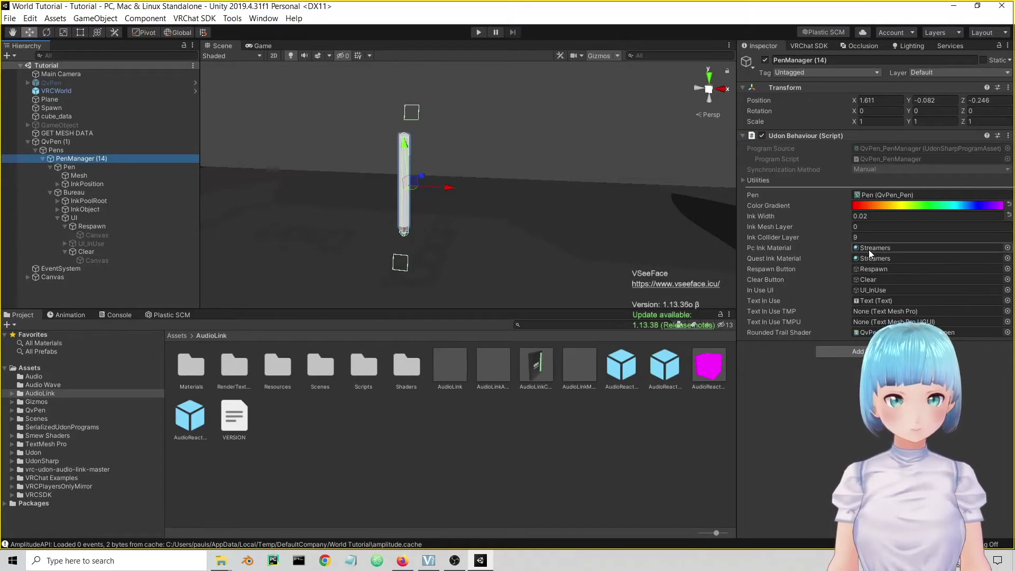
left_click(42, 384)
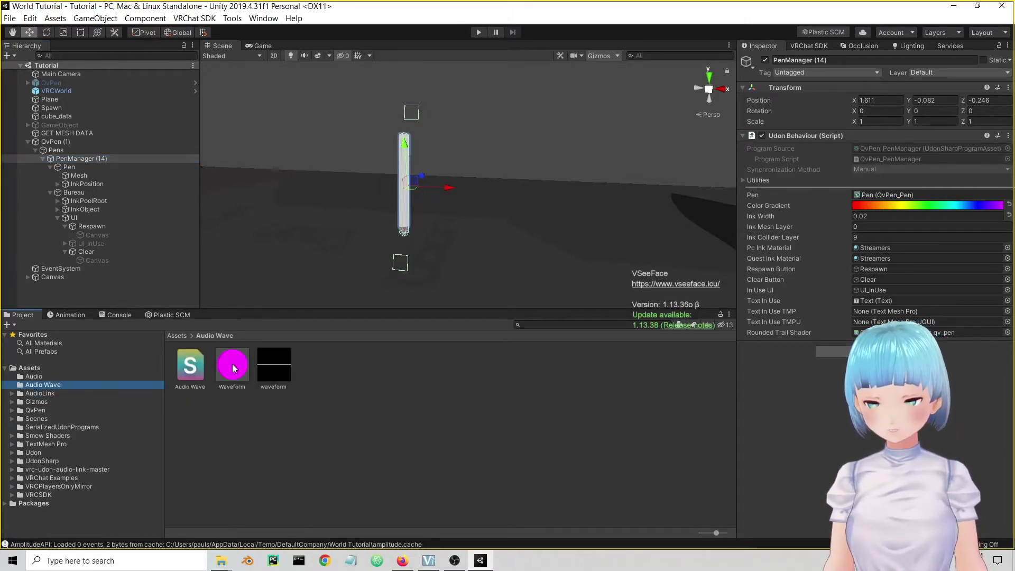
mouse_move(234, 369)
left_mouse_down()
mouse_move(825, 254)
mouse_move(882, 247)
mouse_move(907, 266)
left_mouse_up()
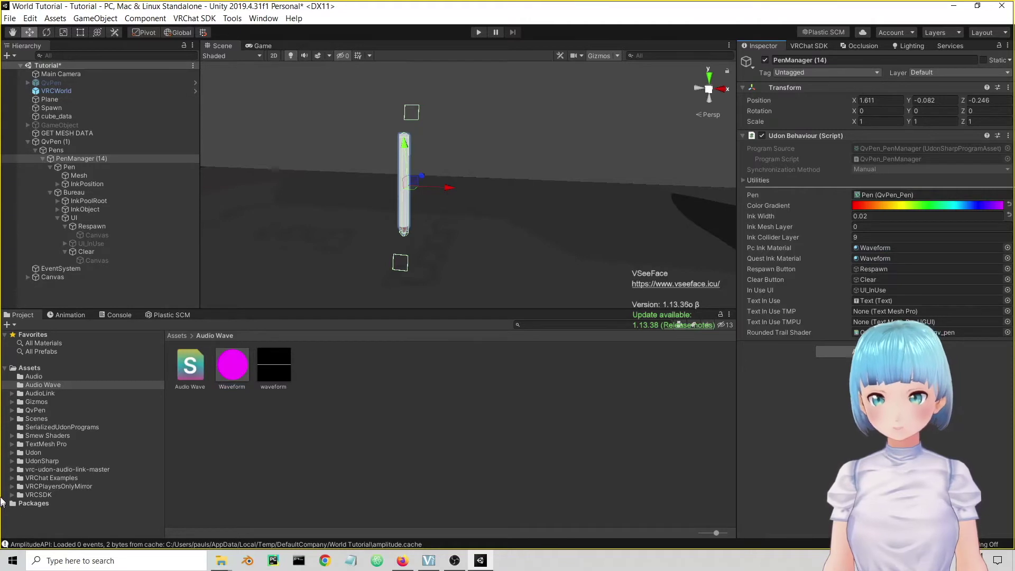
left_click(66, 369)
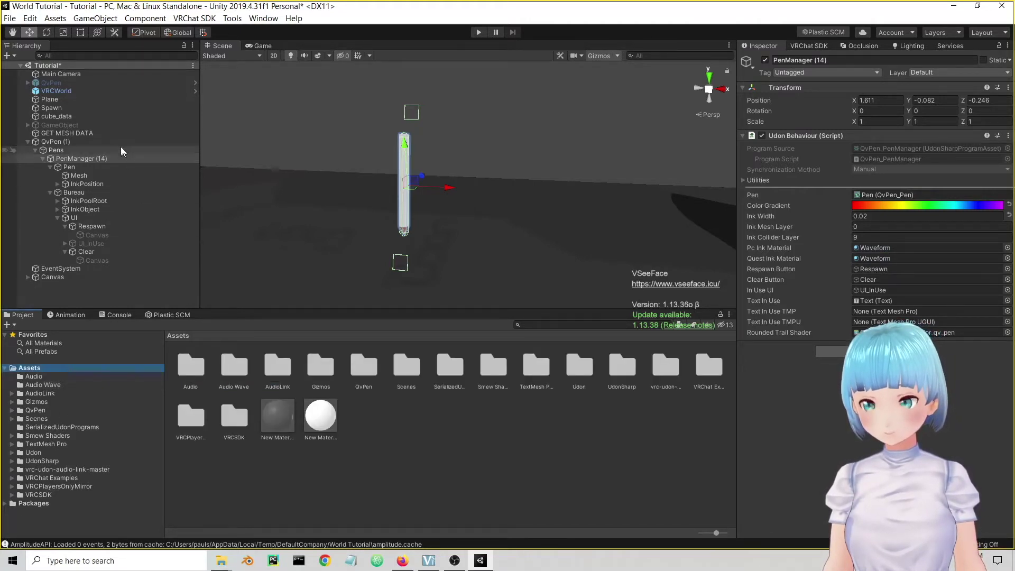
- Add an Audio Source object to the scene via GameObject > Audio > Audio Source
right_click(101, 65)
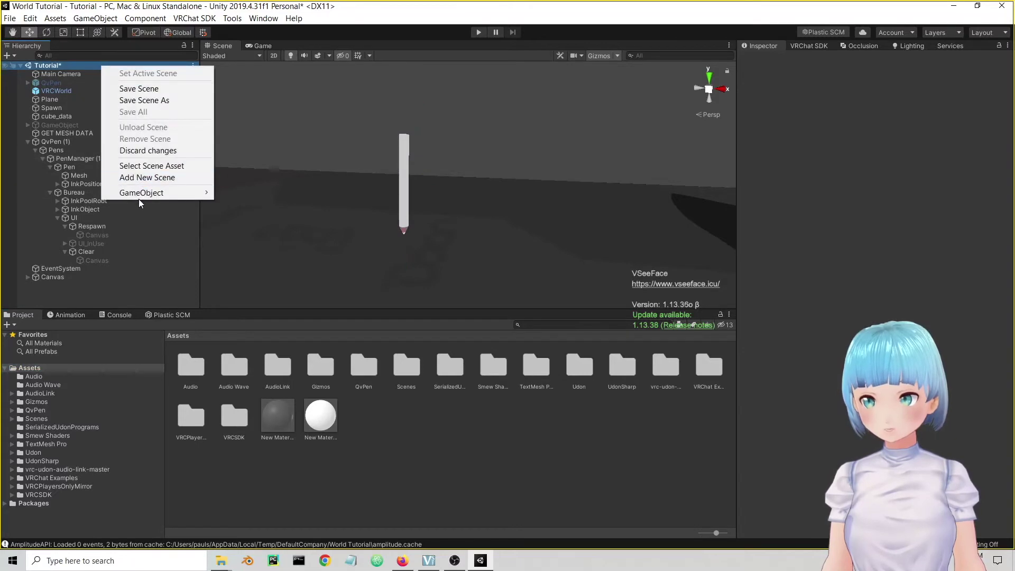
mouse_move(193, 196)
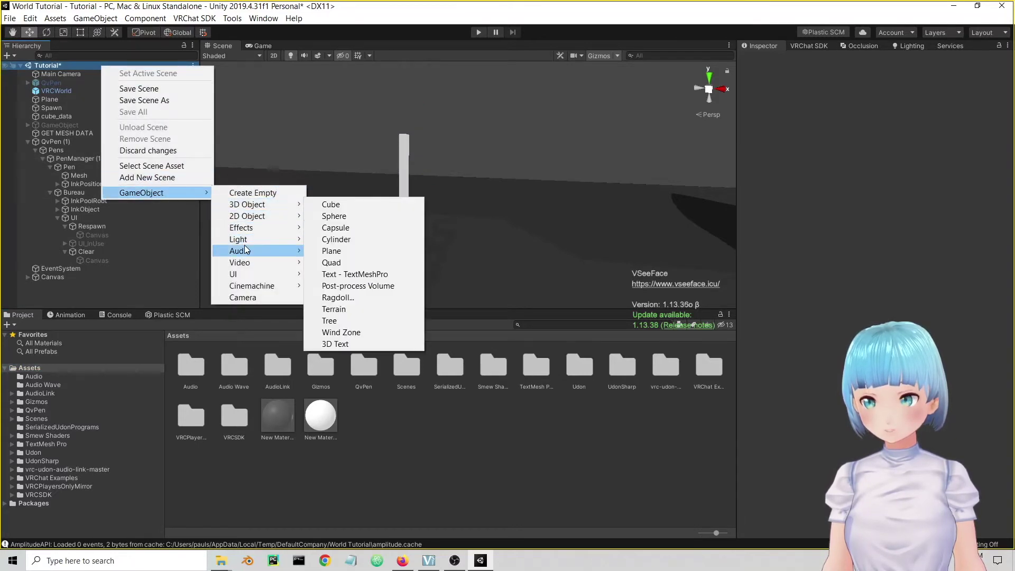
mouse_move(244, 250)
left_click(332, 252)
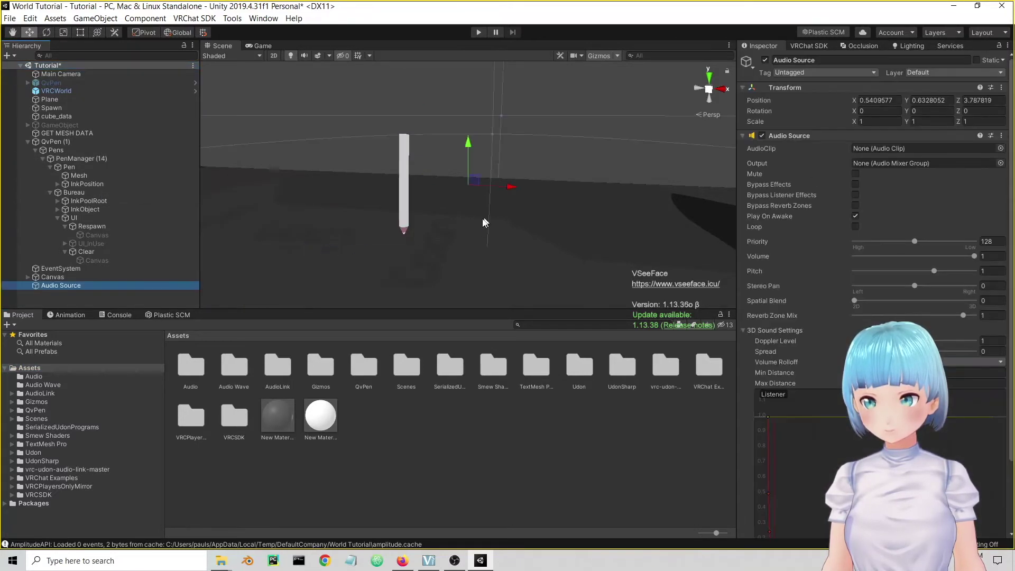
- Assign the Chocolate Lemon clip from Assets/Audio to the Audio Source's AudioClip field
left_click(867, 149)
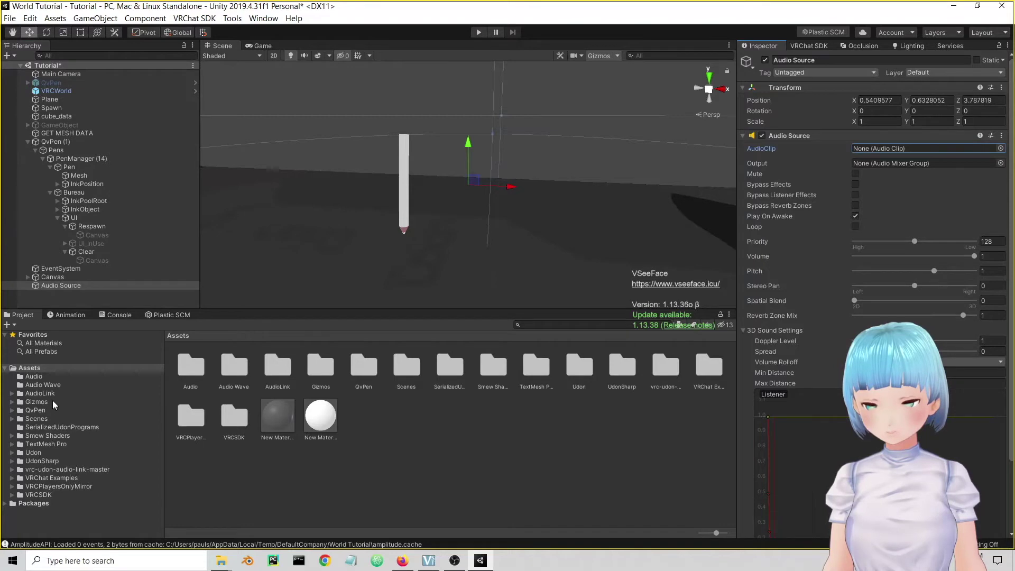
left_click(51, 377)
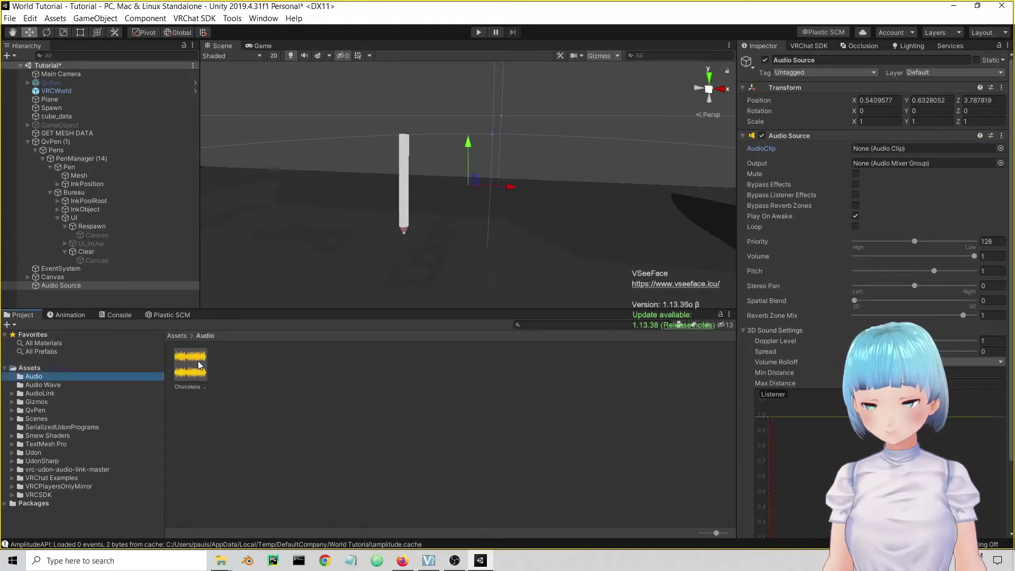
left_click_drag(191, 372, 890, 149)
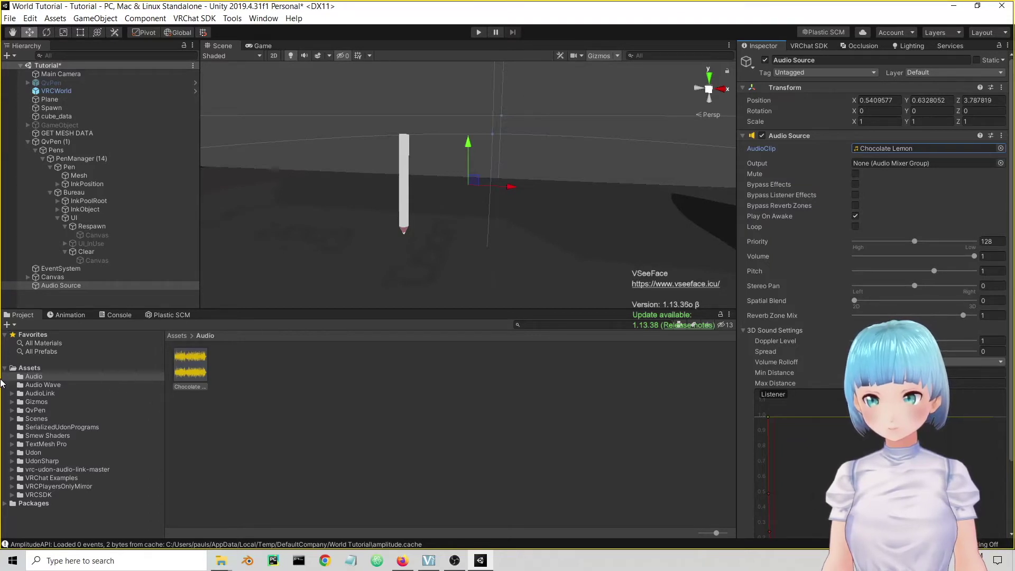
left_click(39, 393)
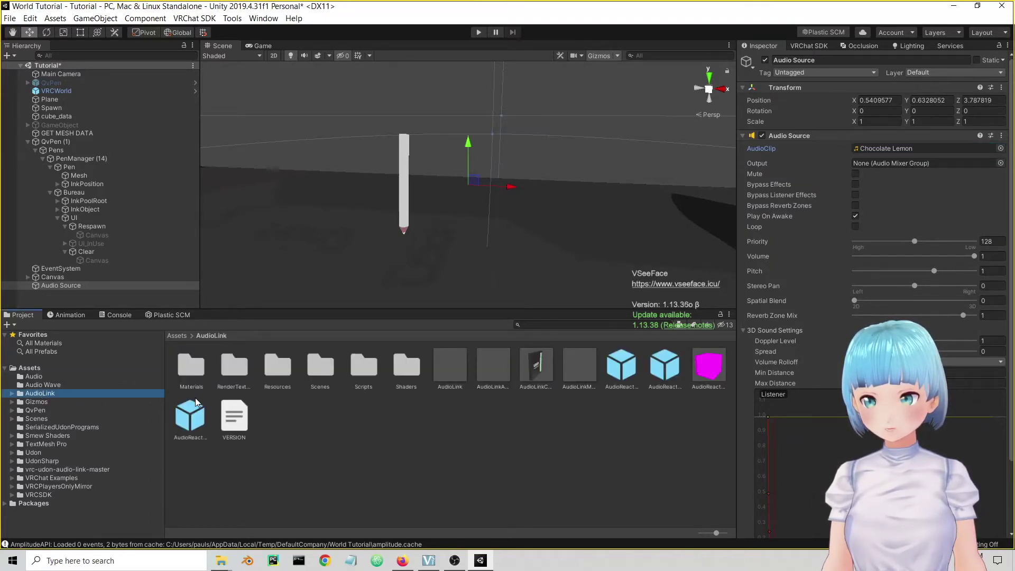
- Look over the Assets/AudioLink prefabs and place the AudioLink prefab into the Hierarchy
left_click(644, 370)
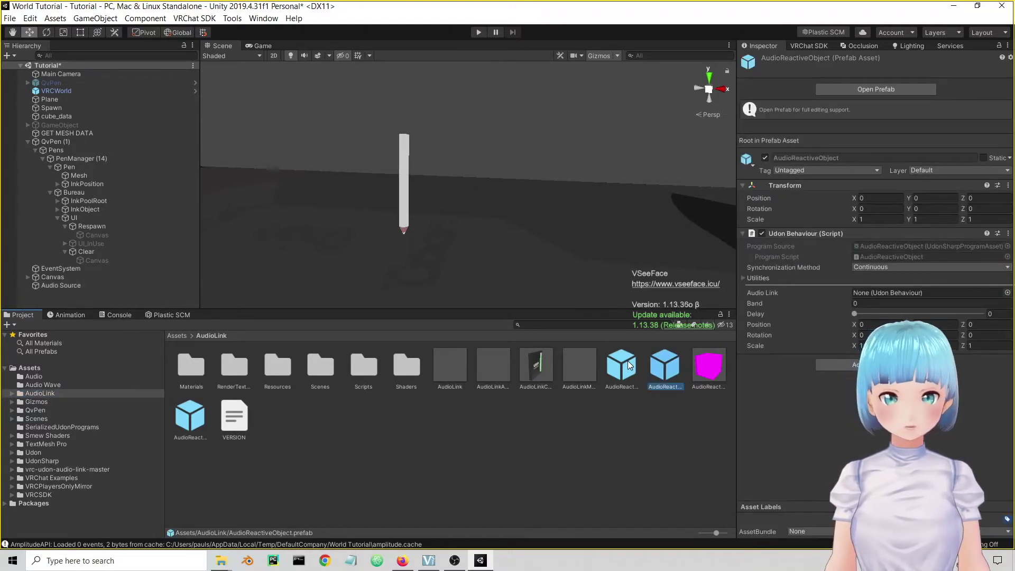
left_click(629, 366)
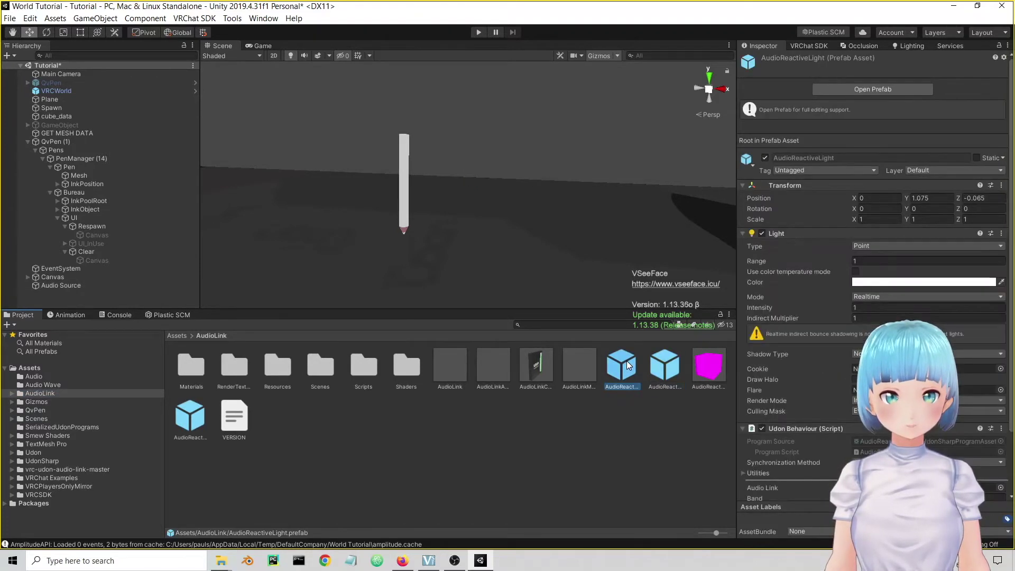
left_click(192, 418)
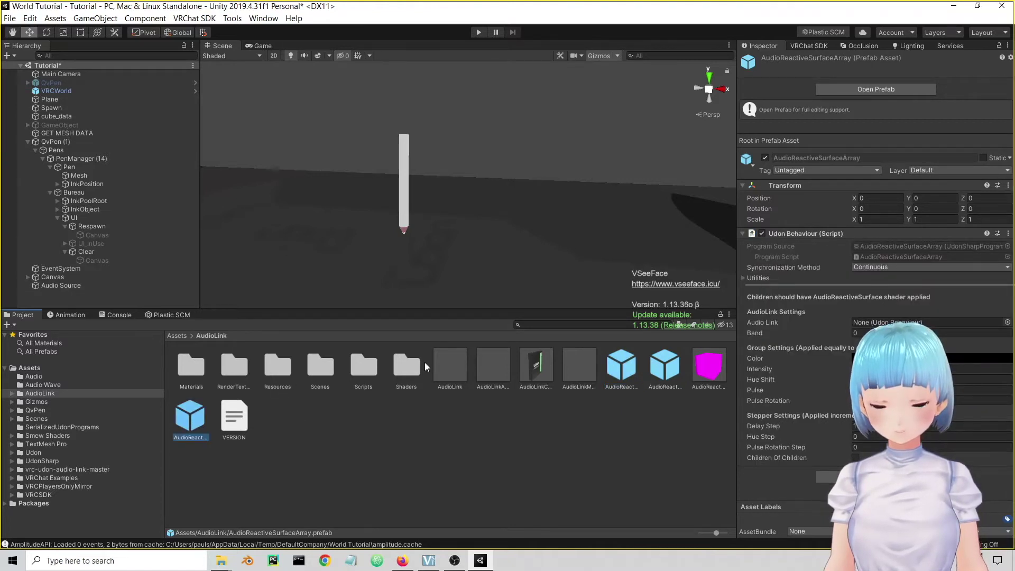
left_click(454, 362)
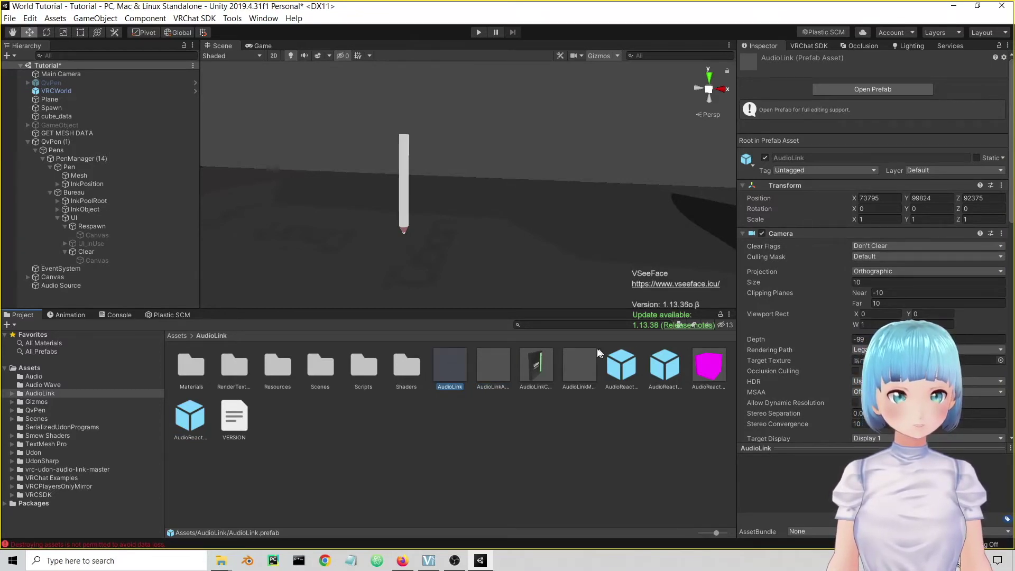
left_click_drag(448, 374, 100, 84)
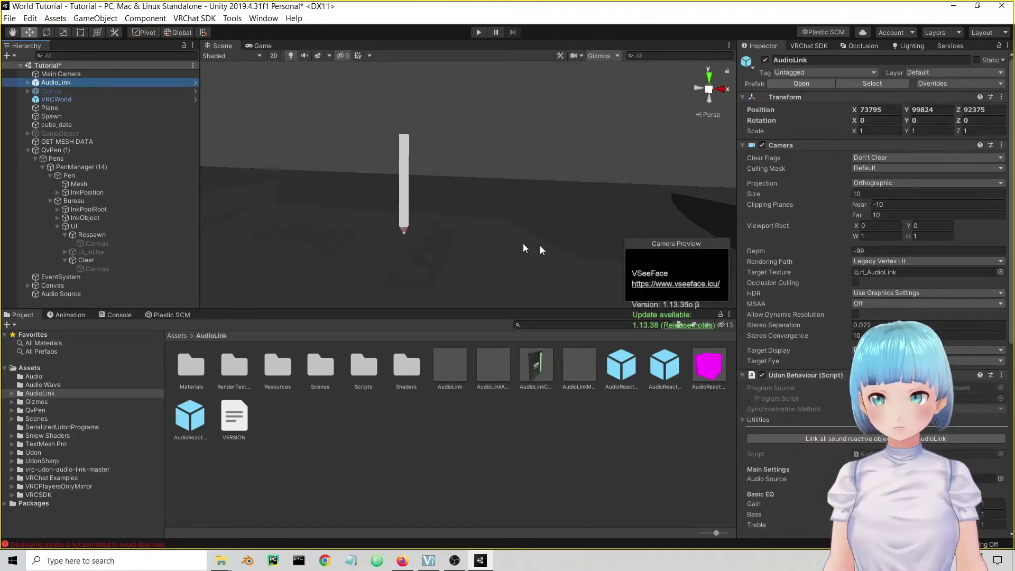
- Assign the scene's Audio Source to the AudioLink Udon Behaviour's Audio Source field
key("F2")
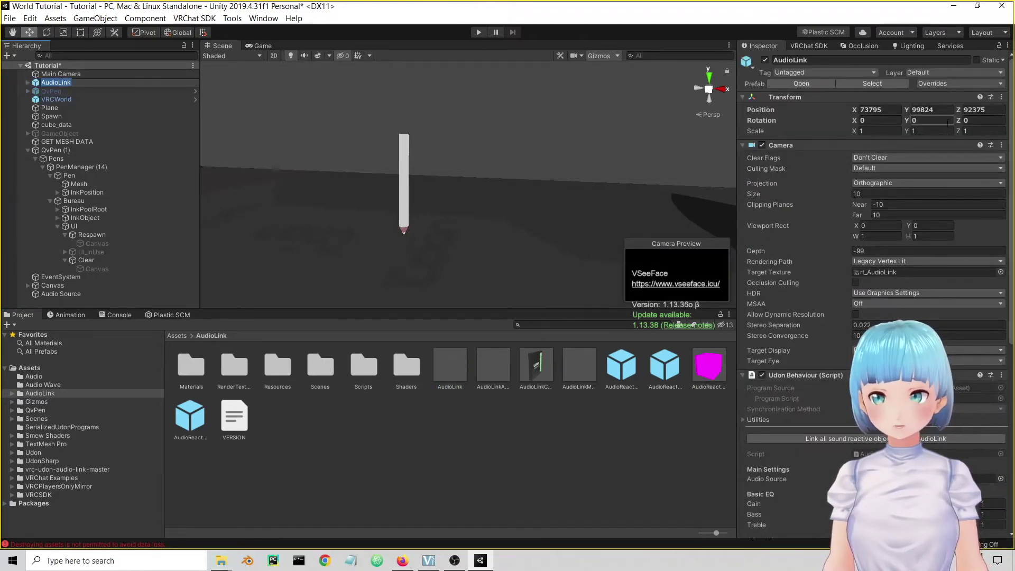
scroll(817, 319, "down", 10)
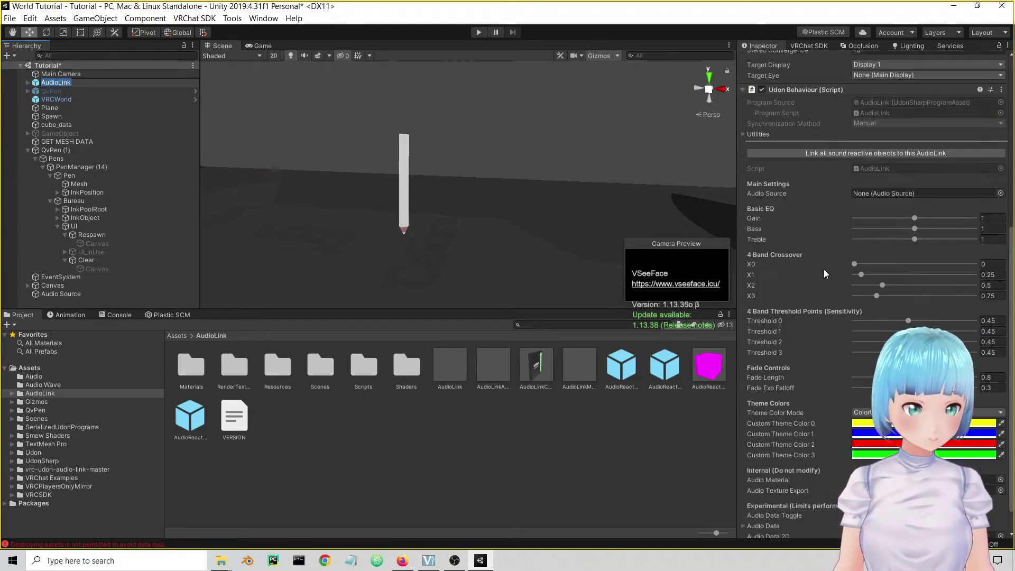
scroll(825, 268, "down", 2)
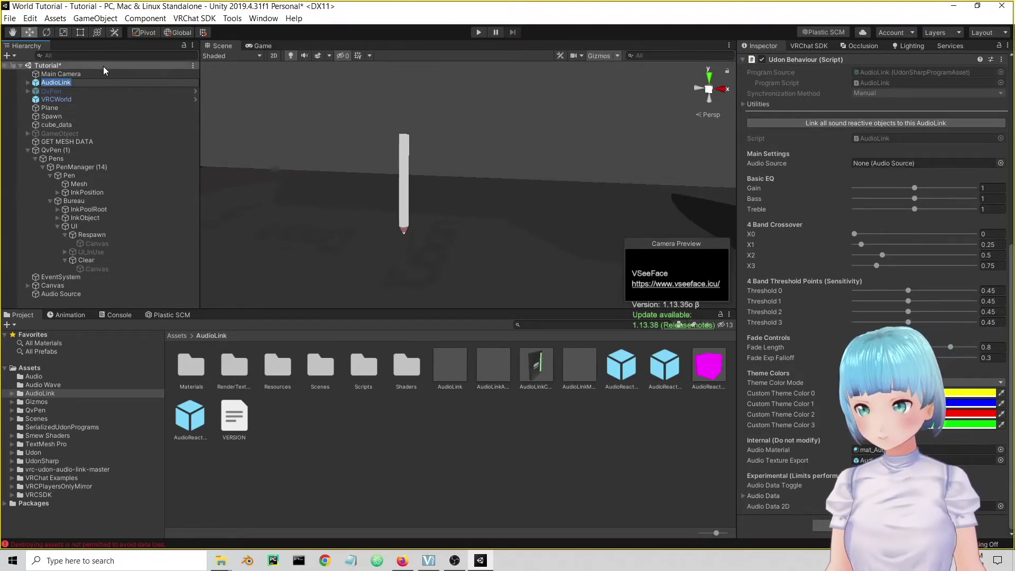
left_click(76, 75)
left_click(66, 82)
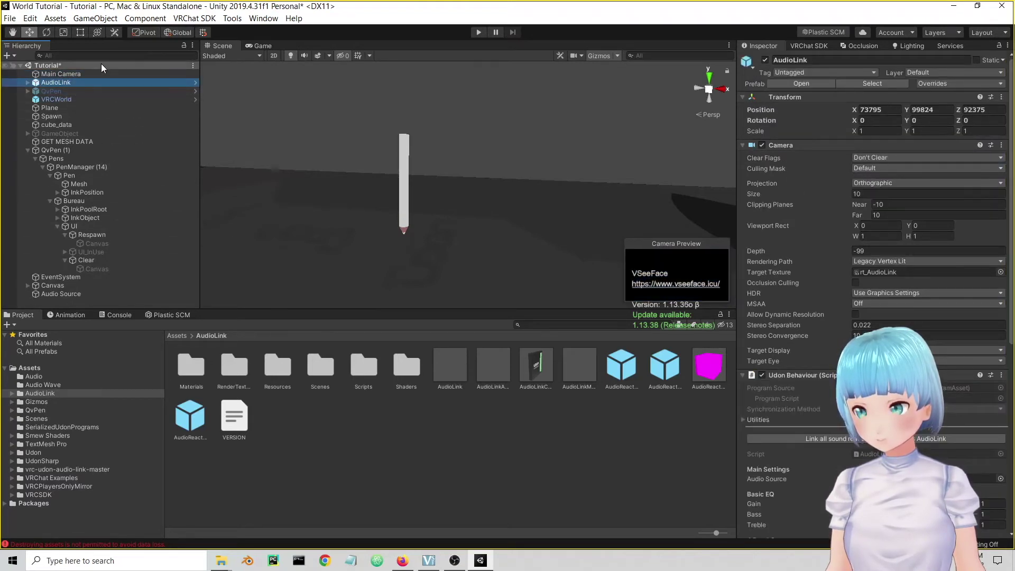
left_click(27, 150)
left_click(56, 175)
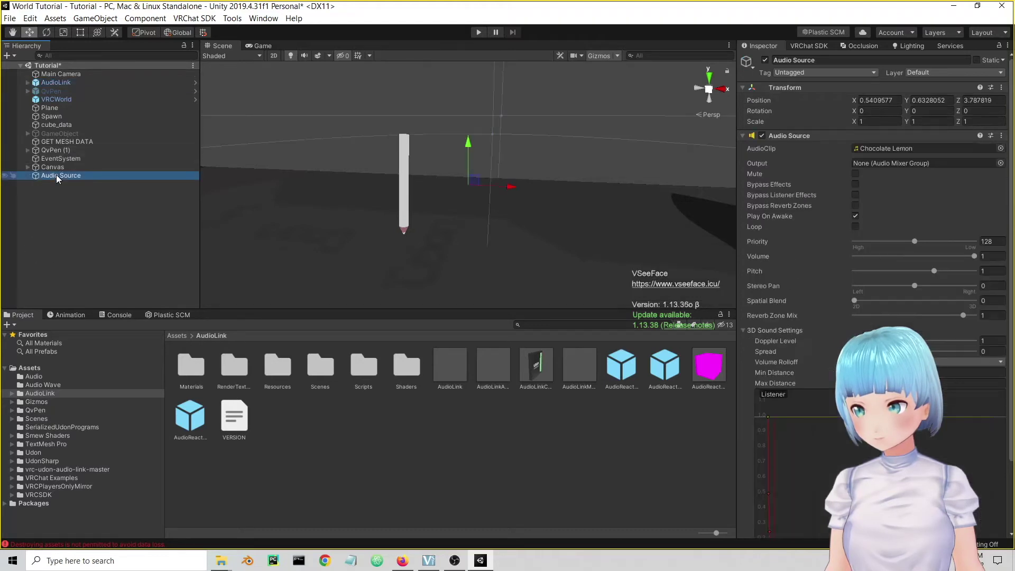
left_click(83, 82)
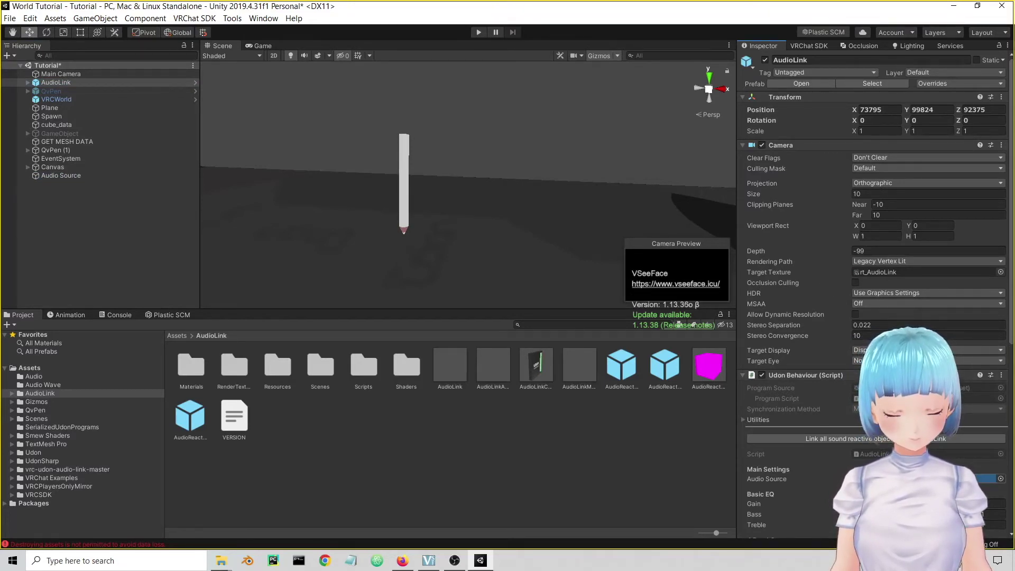
scroll(829, 220, "down", 6)
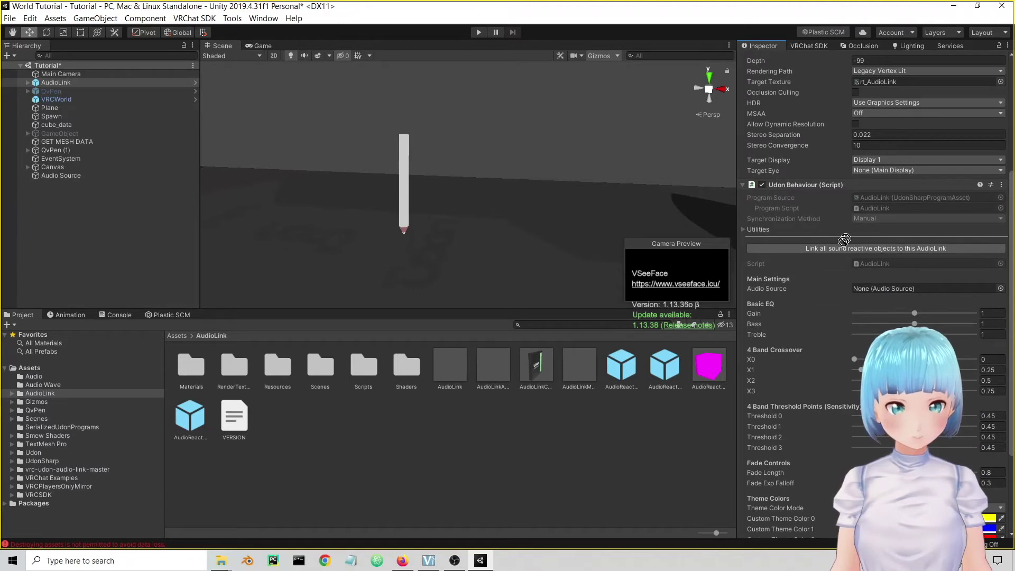
left_click_drag(878, 269, 865, 289)
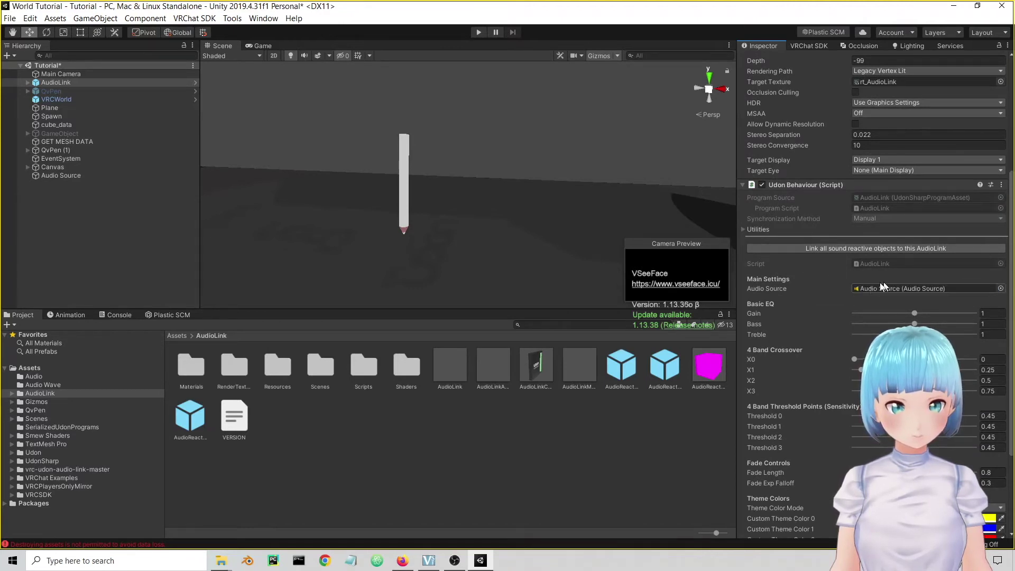
- Link all sound-reactive objects to this AudioLink and save the Tutorial scene
scroll(830, 281, "down", 4)
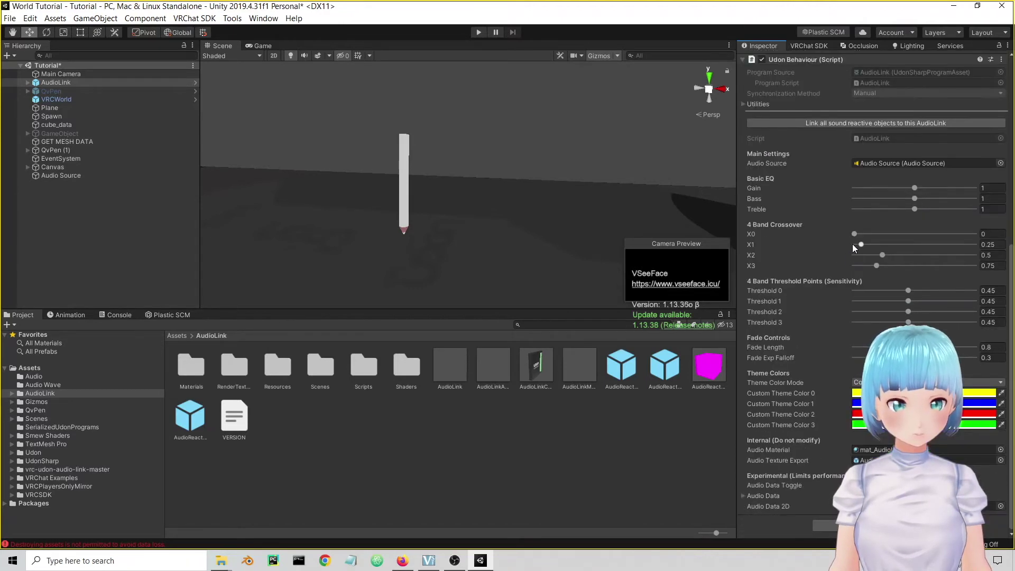
scroll(854, 218, "up", 3)
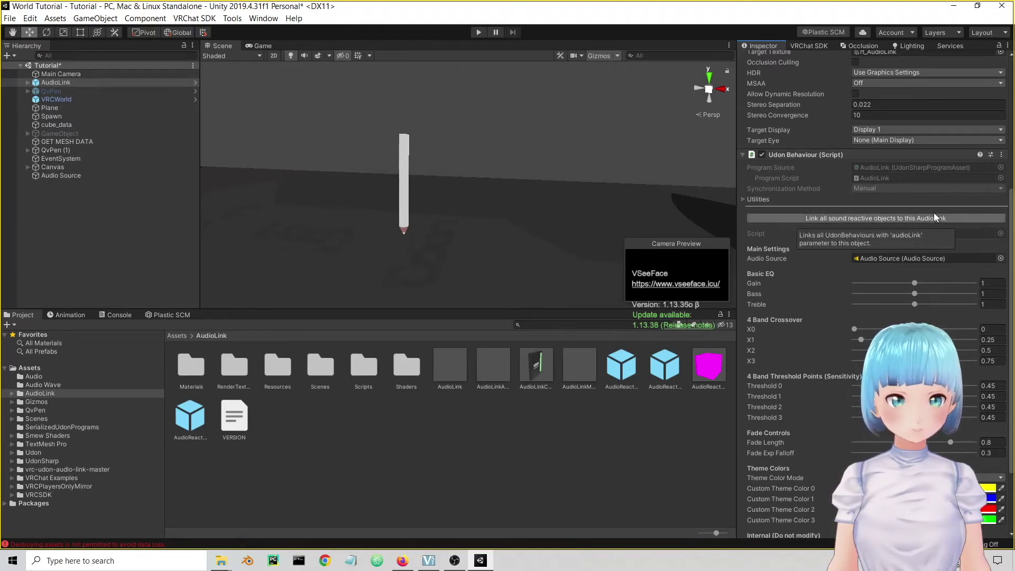
left_click(791, 217)
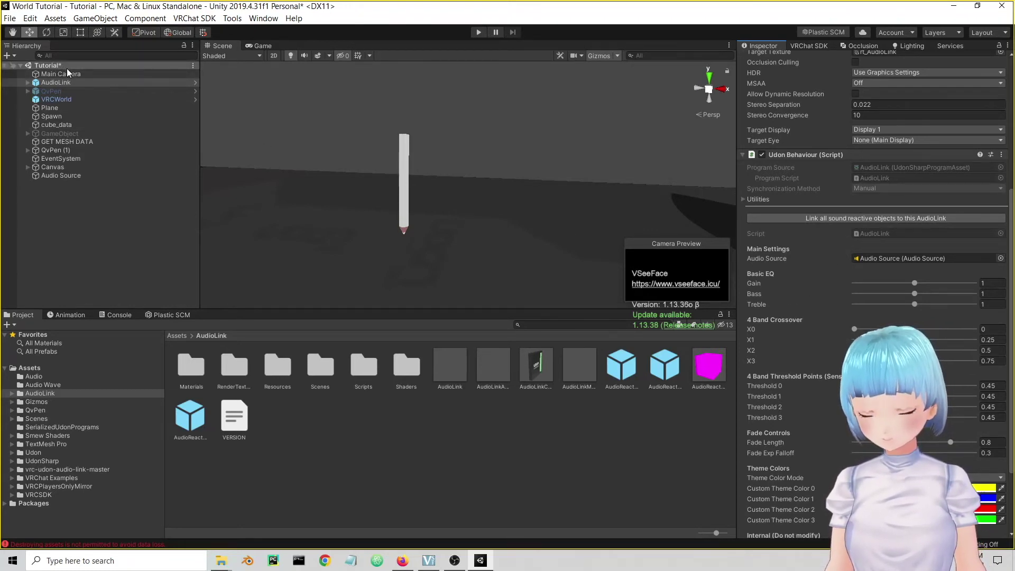
key("ctrl+s")
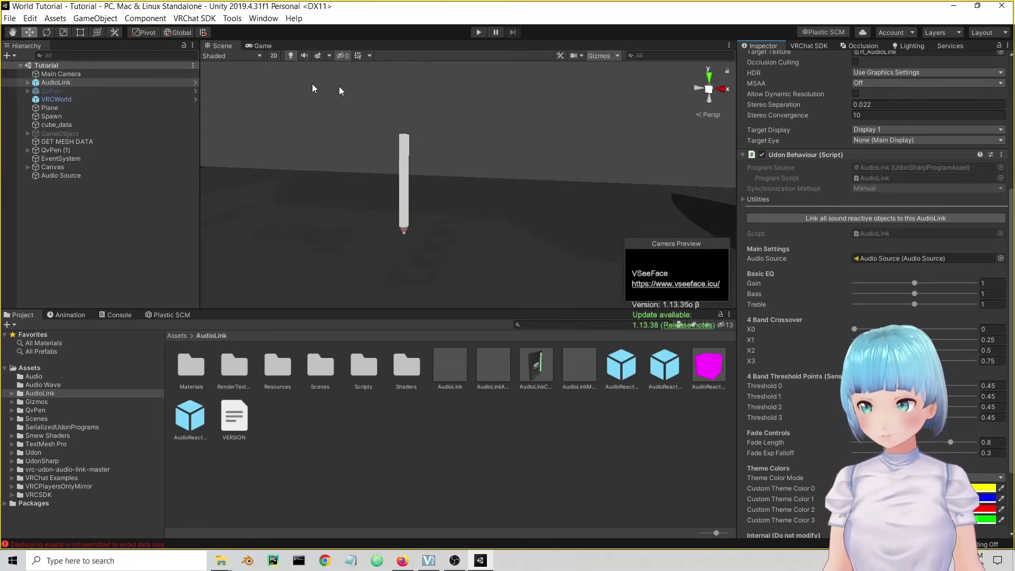
- Build the world from the VRChat SDK Builder page and launch it for local testing in VRChat
left_click(809, 45)
left_click(841, 113)
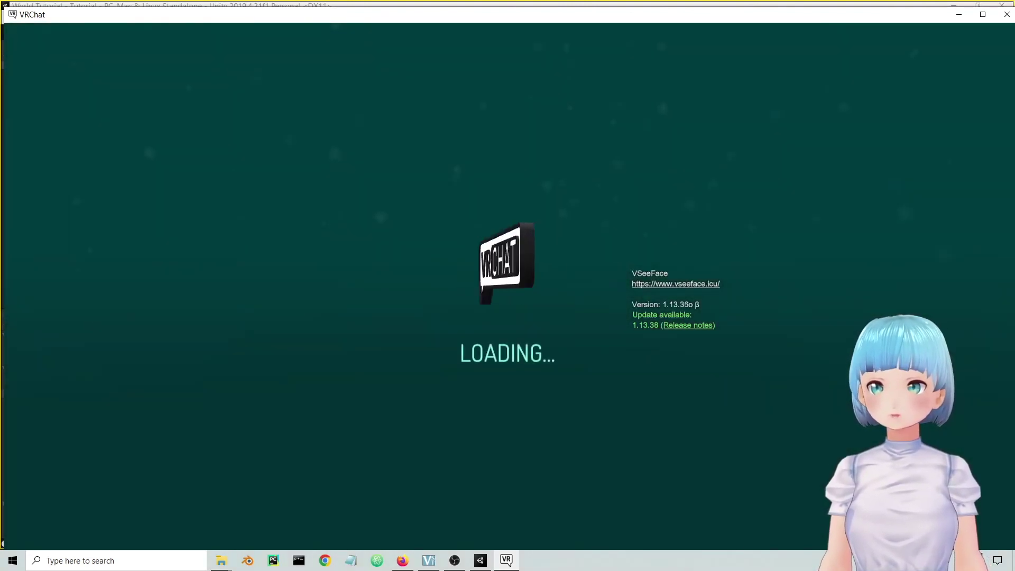
- While VRChat loads, select the AudioLink assets folder in Unity, then return to VRChat to enter the world
key("alt+Tab")
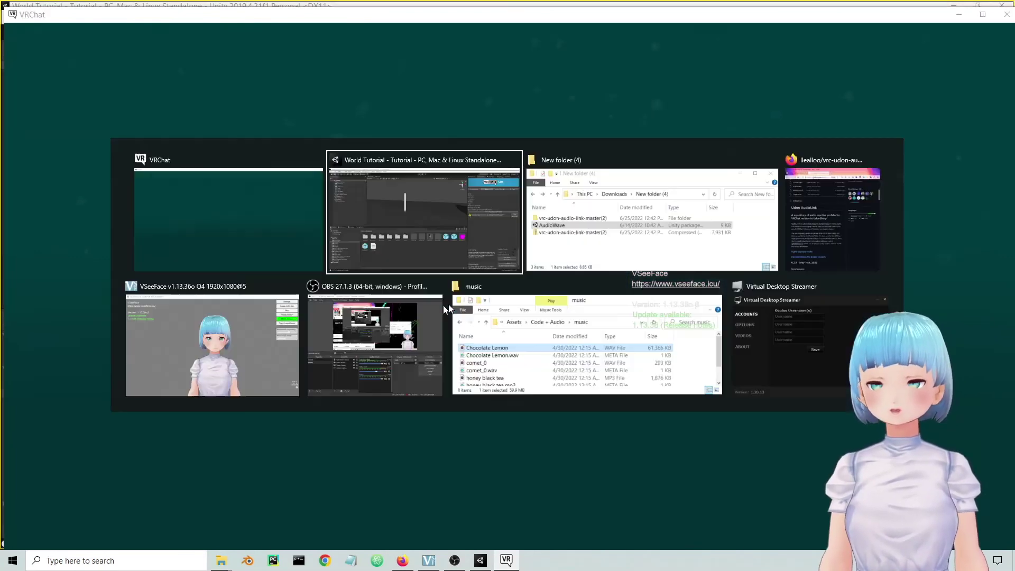
left_click(40, 394)
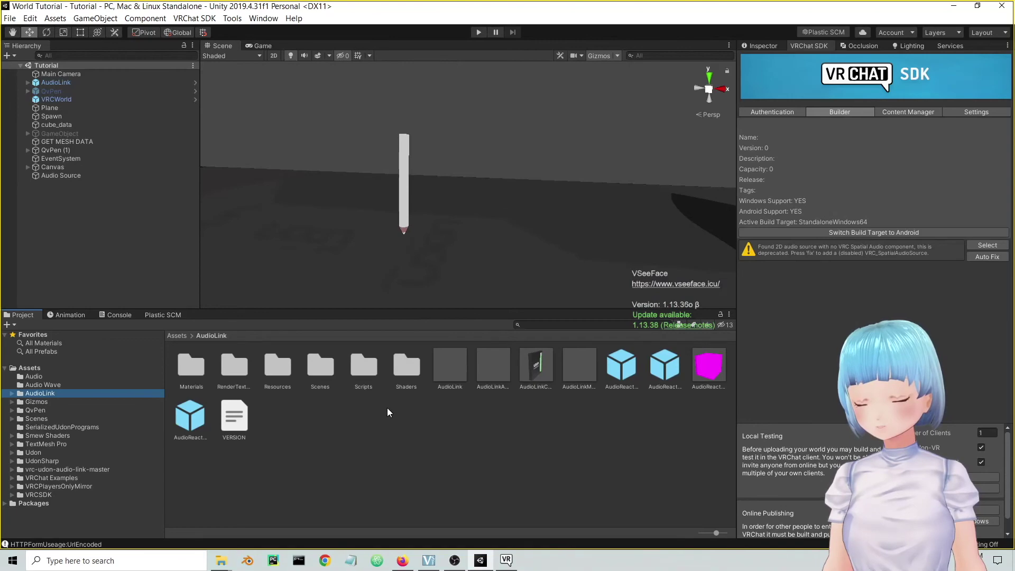
key("alt+Tab")
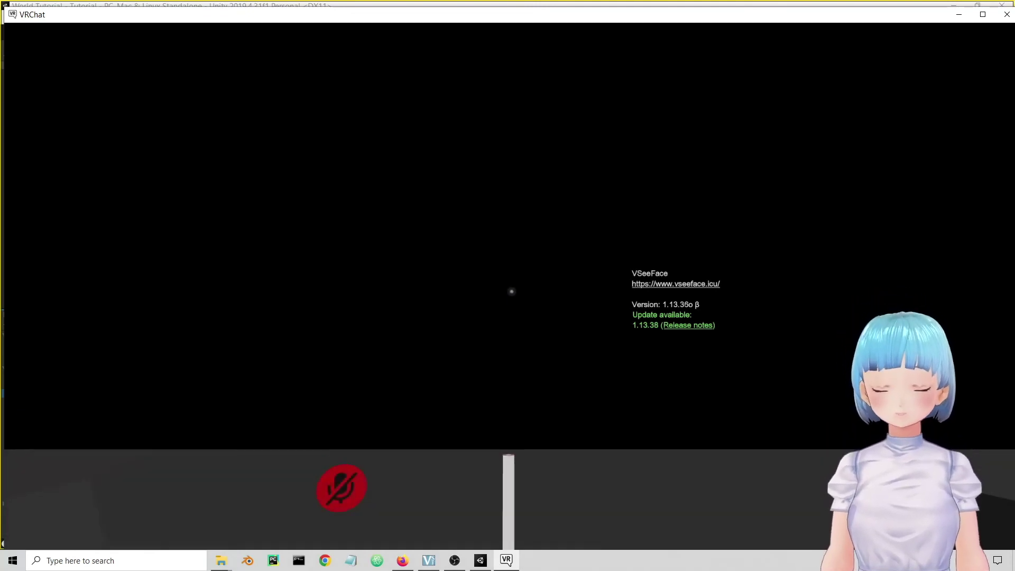
- Walk across the floor to the QvPen and pick it up
key("w")
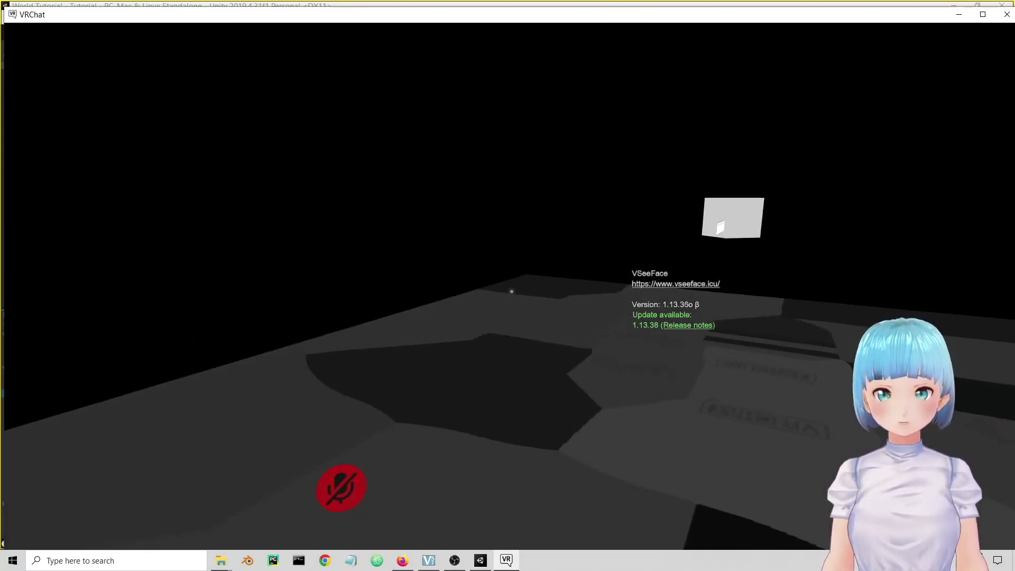
key("w")
left_click(512, 292)
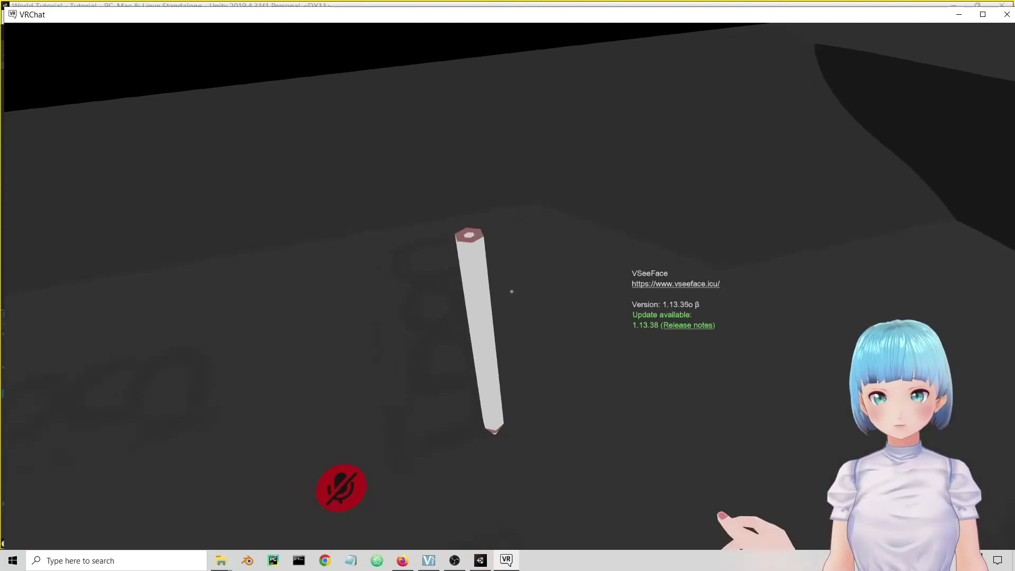
left_click(512, 291)
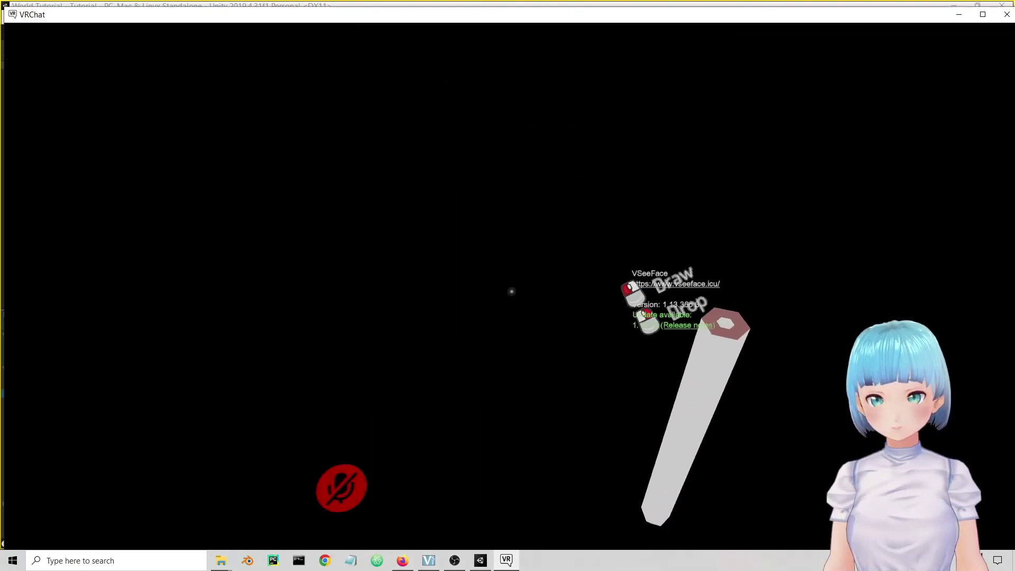
- Drop and regrab the pen, then draw a long music-reactive wavy line in the air
right_click(512, 291)
left_click(511, 292)
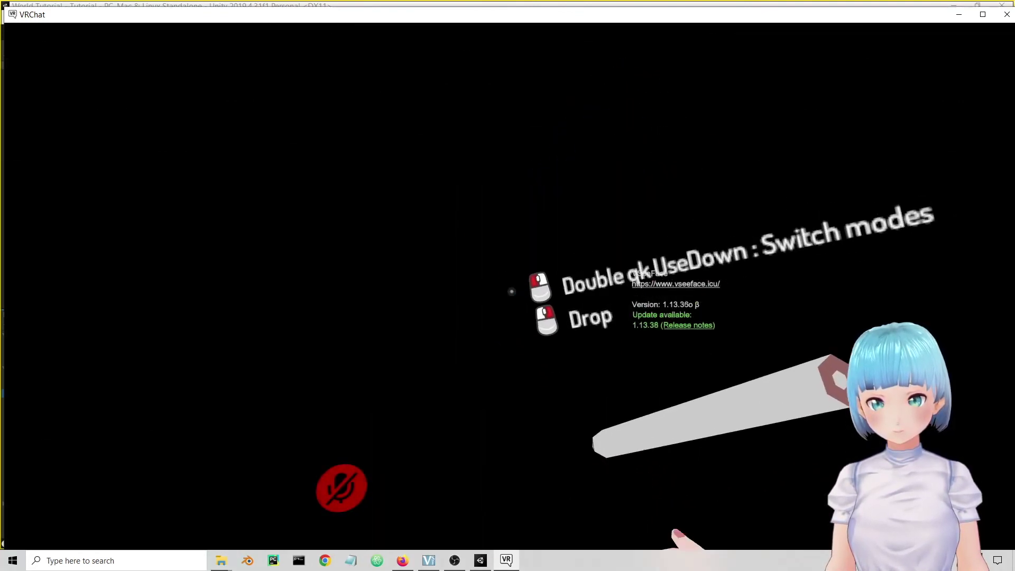
left_click_drag(512, 292, 511, 291)
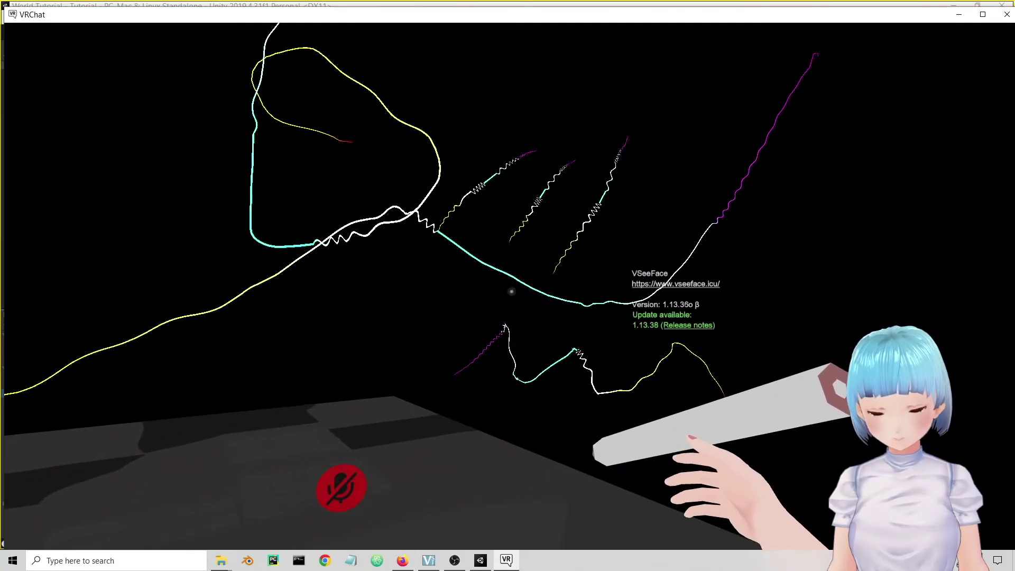